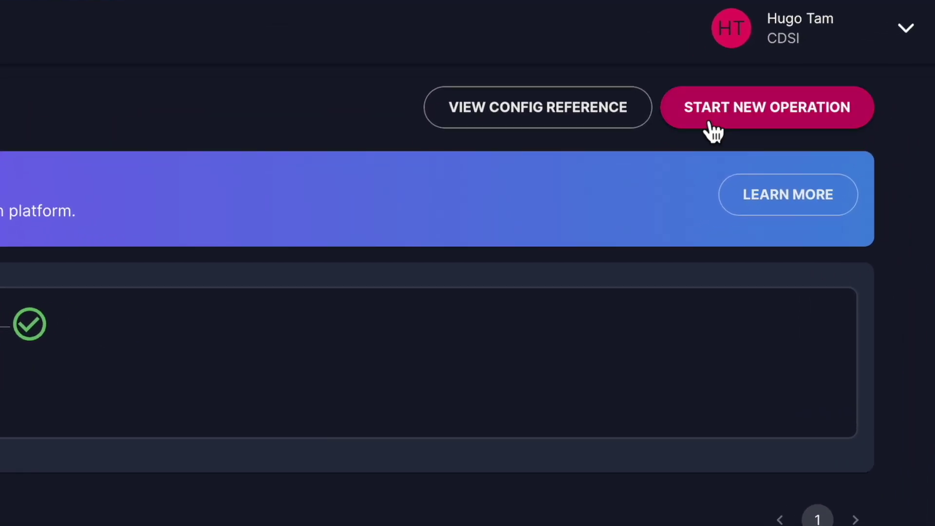
Start a new migration operation and choose the Configuration Builder as the setup method
{"action": "left_click", "coordinate": [711, 124]}
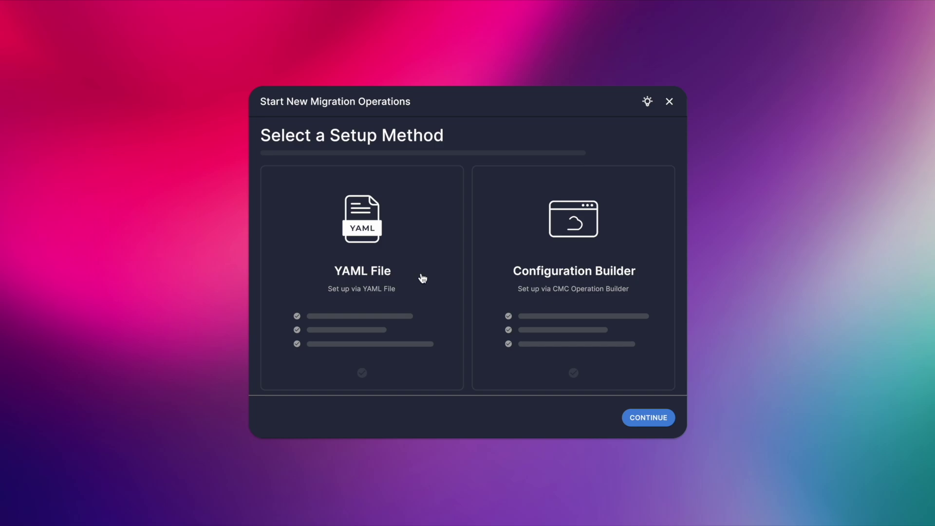
{"action": "left_click", "coordinate": [555, 273]}
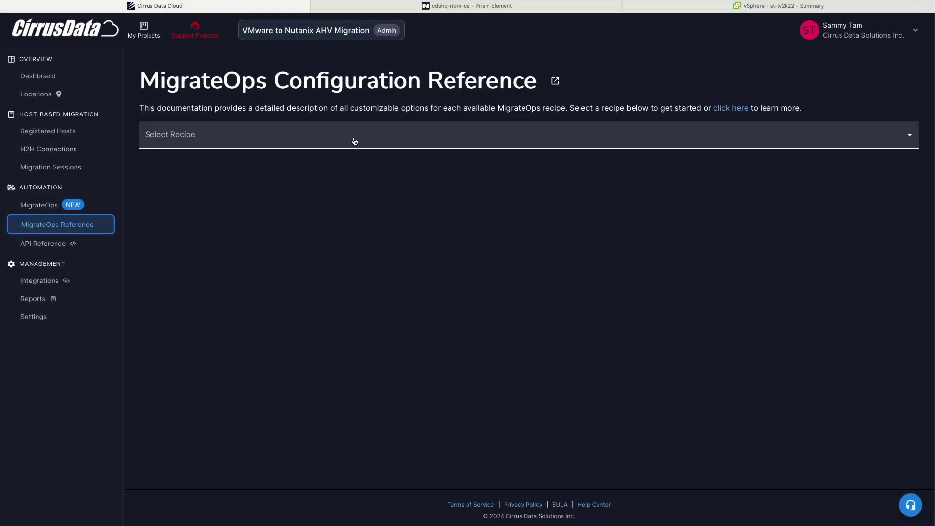
Open the MigrateOps reference for the Compute Migration to Nutanix AHV Cluster recipe and examine its configuration fields
{"action": "left_click", "coordinate": [353, 141]}
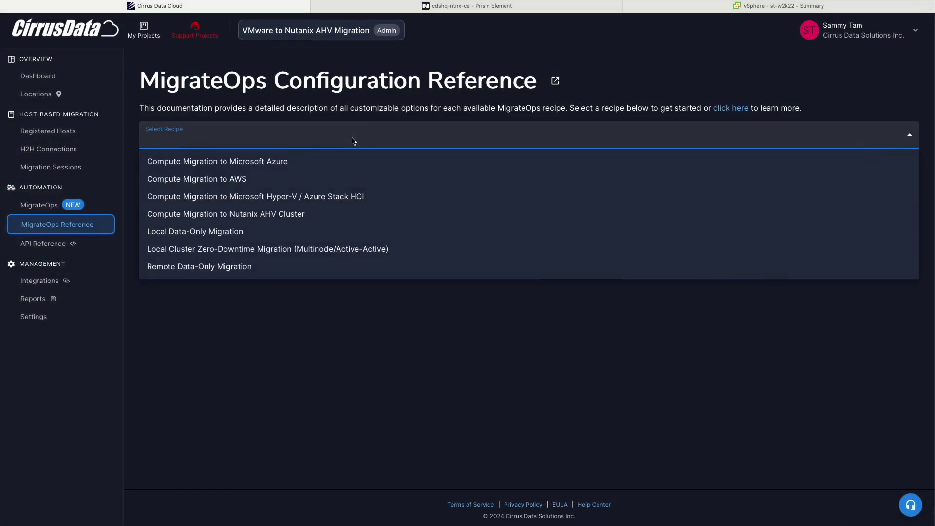
{"action": "left_click", "coordinate": [316, 222]}
{"action": "scroll", "coordinate": [267, 361], "scroll_direction": "down", "scroll_amount": 9}
{"action": "left_click", "coordinate": [188, 342]}
{"action": "scroll", "coordinate": [190, 340], "scroll_direction": "down", "scroll_amount": 4}
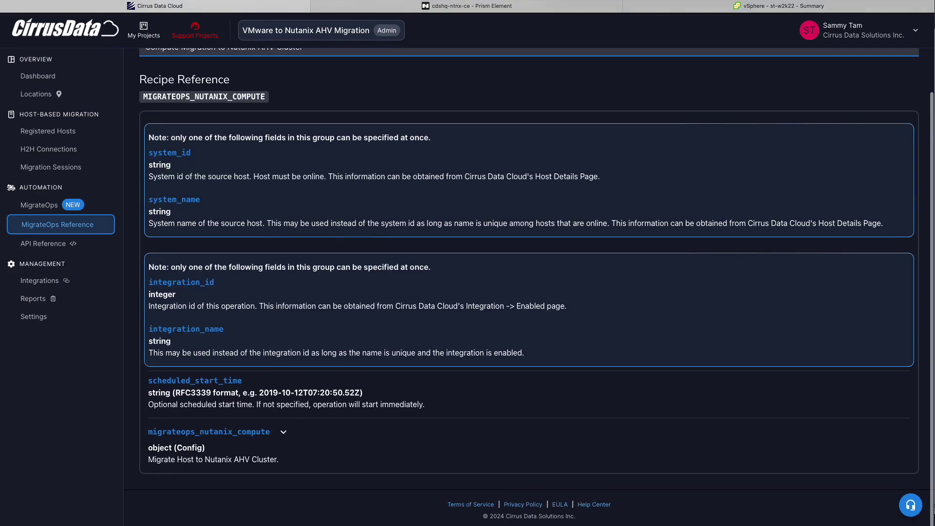
Switch to the code editor, delete the existing migrateops_nutanix_compute block in scratch_5.yml and set integration_name to cdshq-nutanix
{"action": "key", "text": "super+Tab"}
{"action": "left_click_drag", "start_coordinate": [253, 151], "coordinate": [575, 437]}
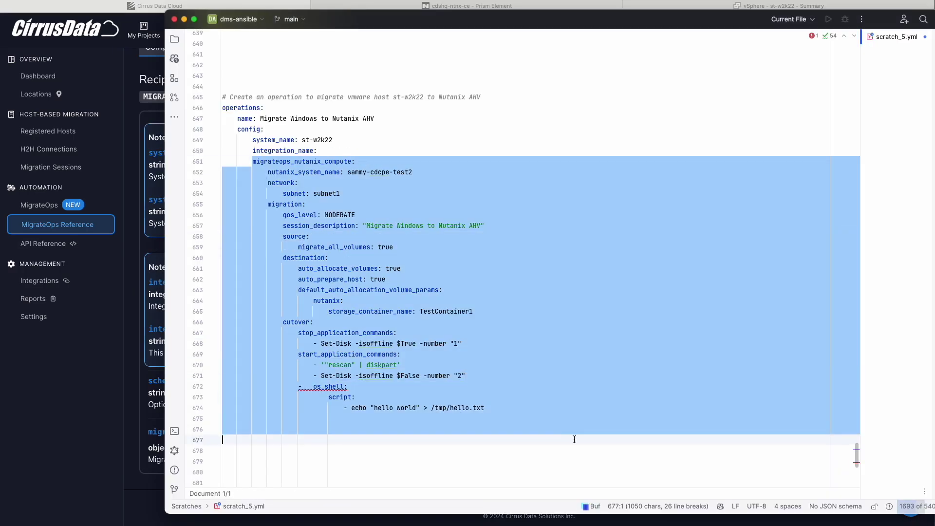
{"action": "key", "text": "BackSpace"}
{"action": "type", "text": "integration_name: cdshq-nutanix"}
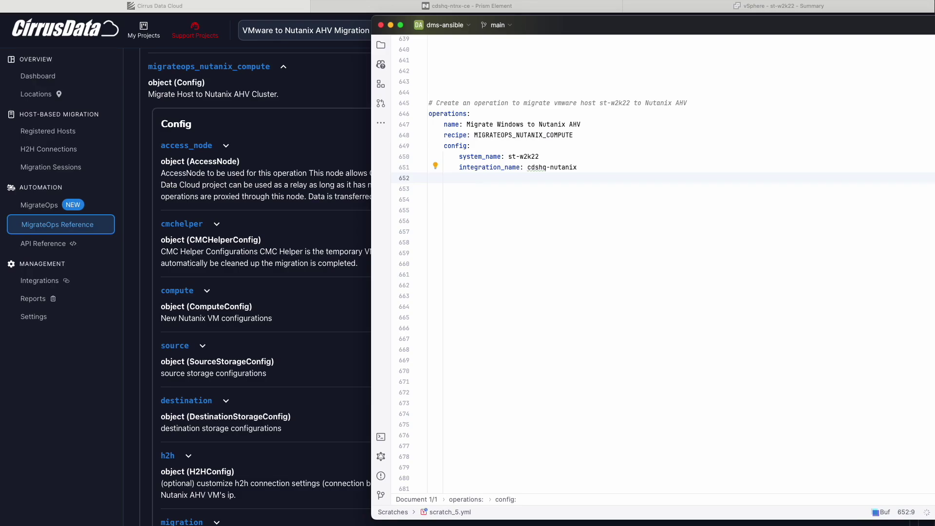
Add a migrateops_nutanix_compute section containing an access_node with system_name st-ubuntu20-01
{"action": "type", "text": "migrateops_nutanix_compute:"}
{"action": "key", "text": "Return"}
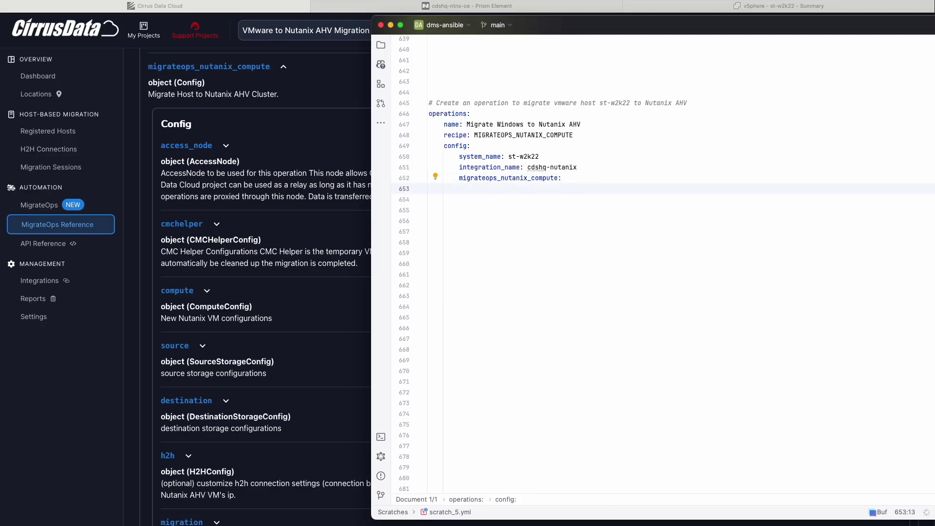
{"action": "type", "text": "access_node:"}
{"action": "key", "text": "Return"}
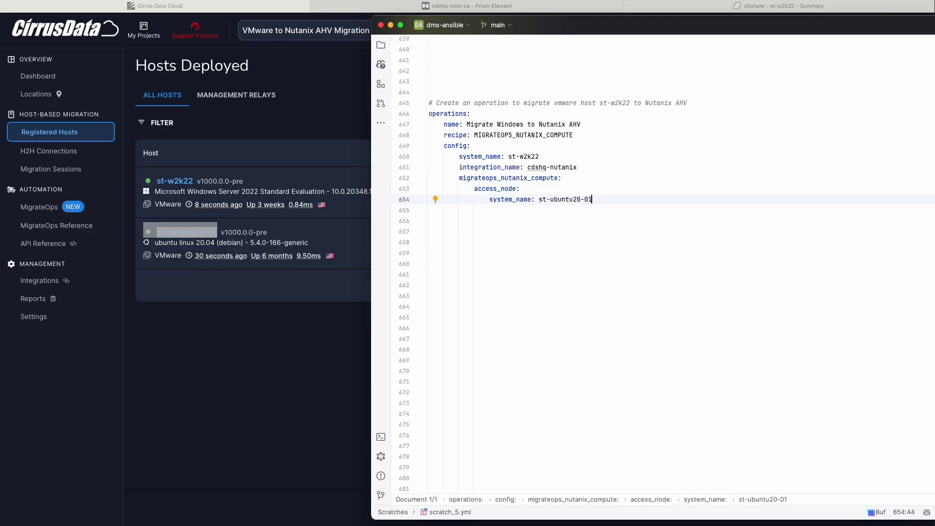
Add a destination default_config with storage_container_name TestContainer1 and a network section with subnet subnet1
{"action": "key", "text": "Return"}
{"action": "type", "text": "destination:"}
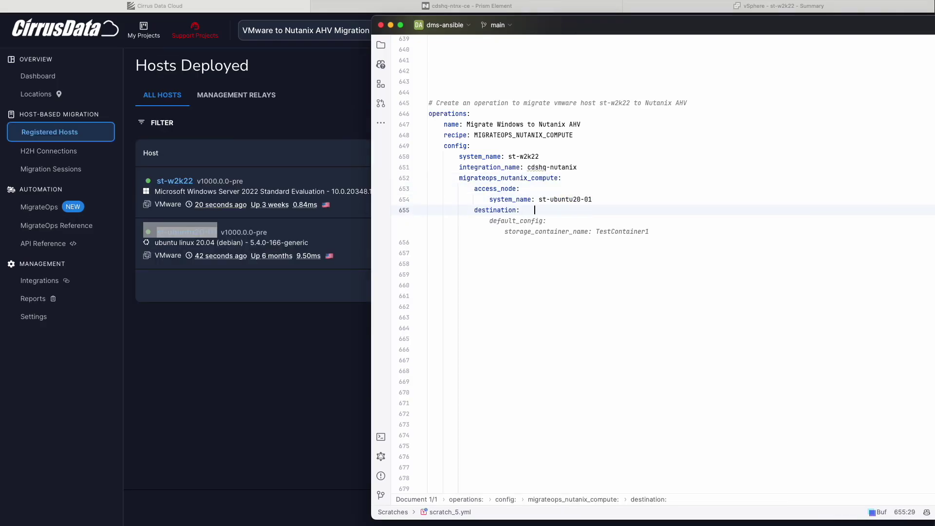
{"action": "key", "text": "Tab"}
{"action": "key", "text": "Return"}
{"action": "type", "text": "network:"}
{"action": "key", "text": "Return"}
{"action": "type", "text": "subnet: subnet1"}
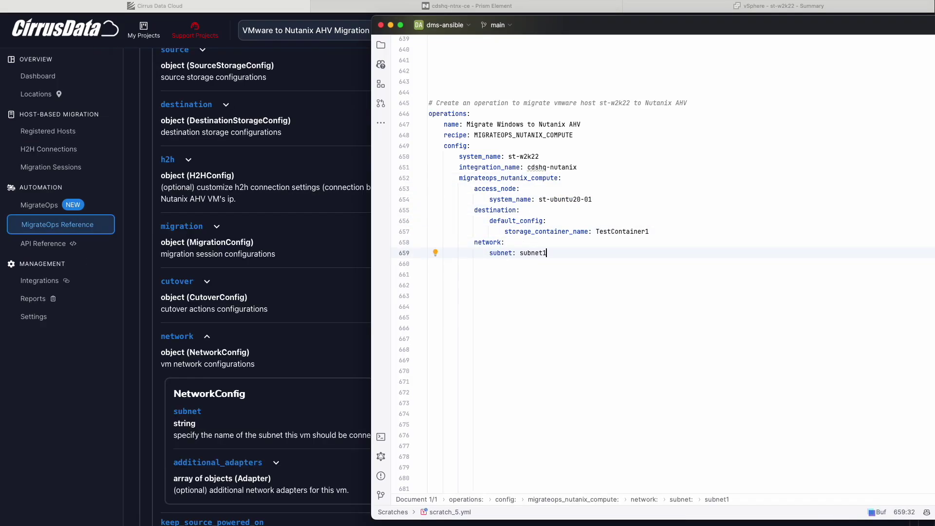
Add a migration section at the same level as network, with qos_level set to MODERATE
{"action": "key", "text": "Return"}
{"action": "key", "text": "BackSpace"}
{"action": "type", "text": "migration:"}
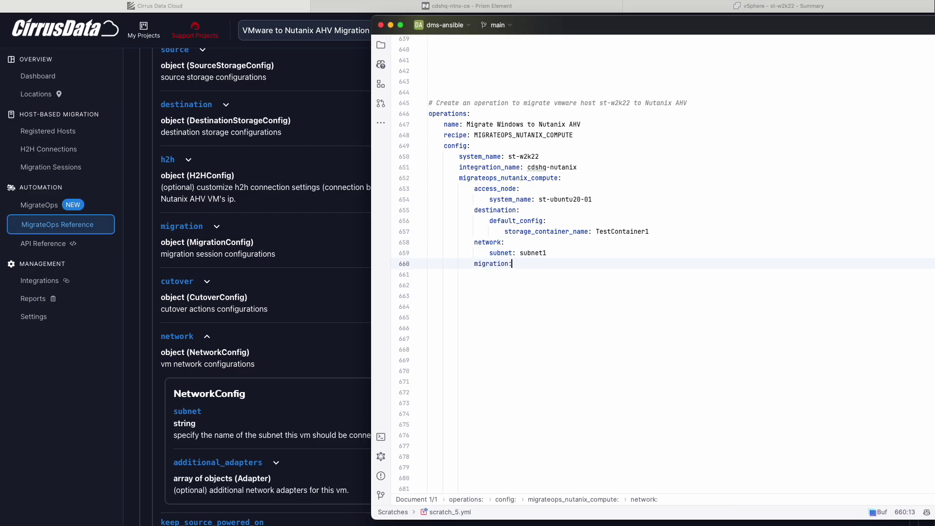
{"action": "key", "text": "Return"}
{"action": "type", "text": "qos_"}
{"action": "key", "text": "Tab"}
{"action": "key", "text": "Return"}
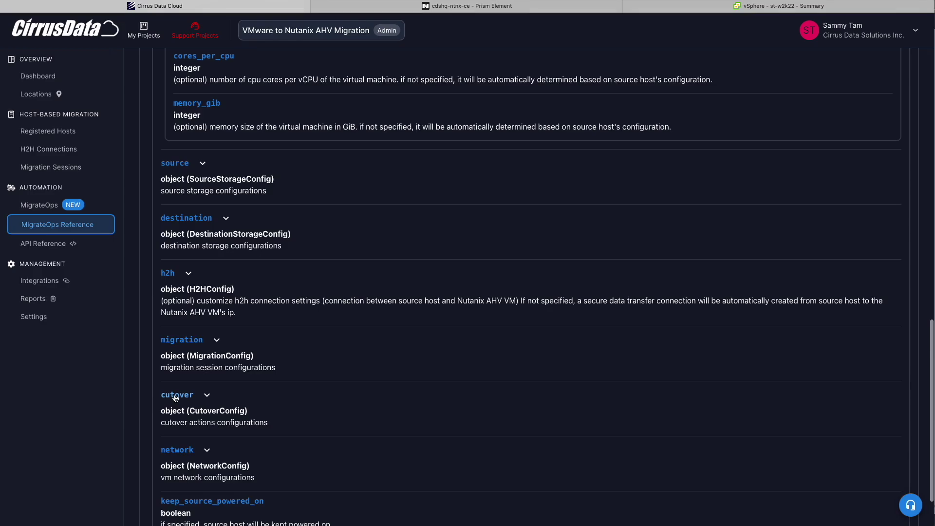
Examine the cutover configuration and the available stop_applications host actions in the MigrateOps reference
{"action": "left_click", "coordinate": [177, 395]}
{"action": "scroll", "coordinate": [215, 315], "scroll_direction": "down", "scroll_amount": 4}
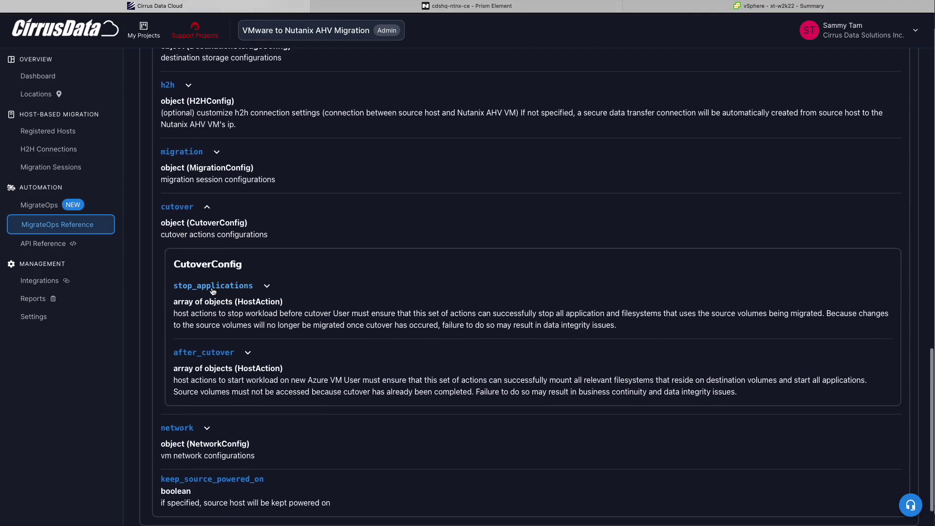
{"action": "left_click", "coordinate": [189, 291]}
{"action": "scroll", "coordinate": [233, 387], "scroll_direction": "down", "scroll_amount": 3}
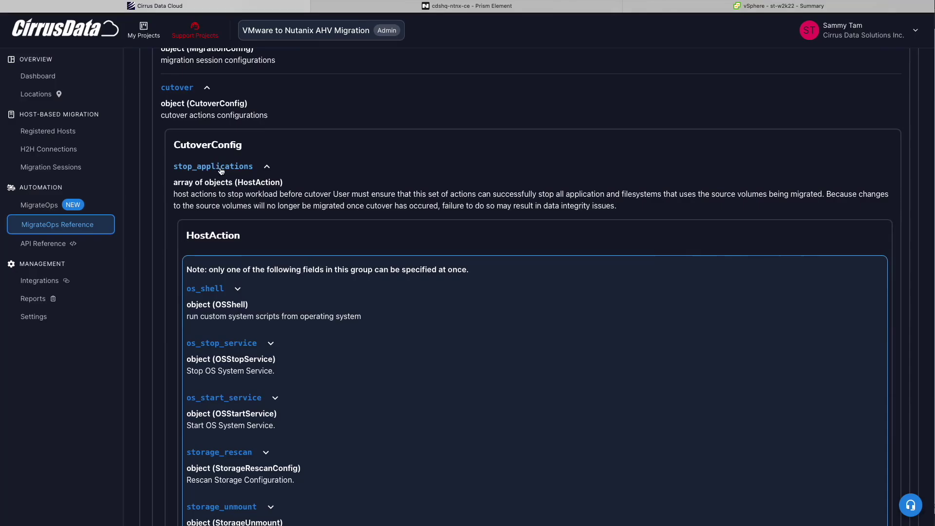
{"action": "scroll", "coordinate": [254, 293], "scroll_direction": "down", "scroll_amount": 6}
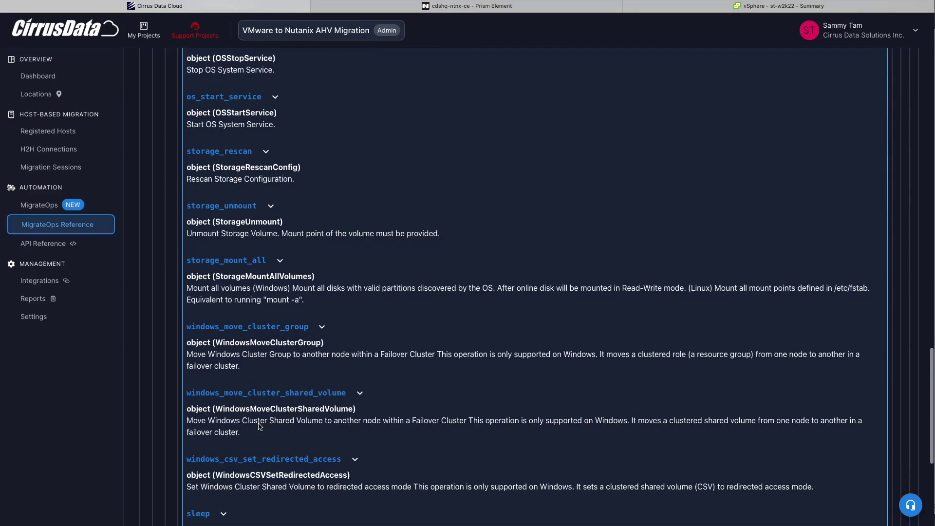
{"action": "scroll", "coordinate": [260, 427], "scroll_direction": "down", "scroll_amount": 5}
{"action": "scroll", "coordinate": [229, 341], "scroll_direction": "up", "scroll_amount": 10}
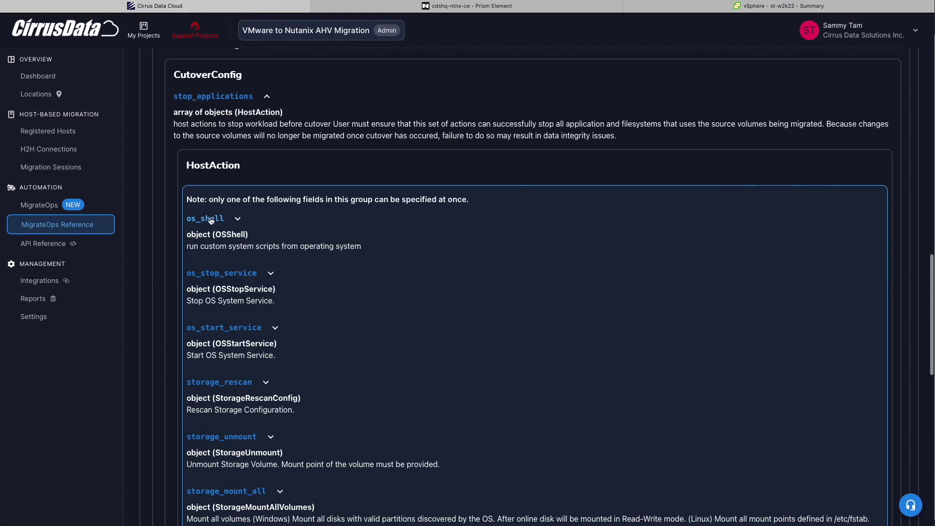
Copy the operations YAML from the code editor into a new MigrateOps operation in Cirrus Data Cloud and create the operation
{"action": "key", "text": "super+Tab"}
{"action": "left_click_drag", "start_coordinate": [473, 285], "coordinate": [404, 117]}
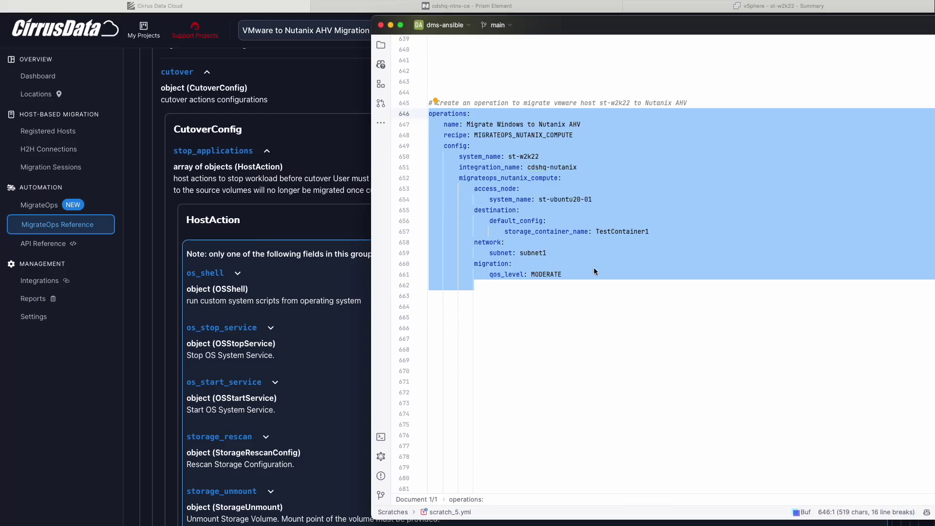
{"action": "key", "text": "super+Tab"}
{"action": "left_click", "coordinate": [45, 204]}
{"action": "left_click", "coordinate": [485, 303]}
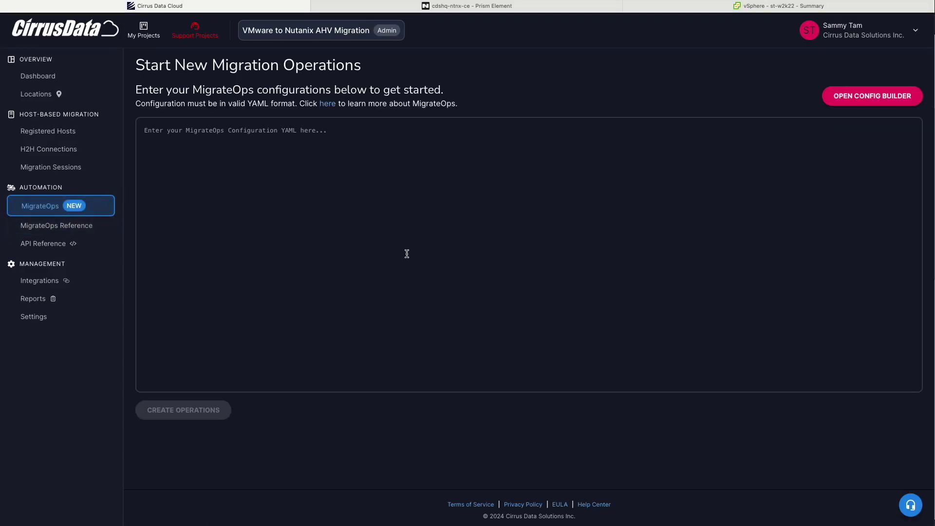
{"action": "left_click", "coordinate": [306, 278]}
{"action": "type", "text": "operations:     - name: Migrate Windows to Nutanix AHV       recipe: MIGRATEOPS_NUTANIX_COMPUTE       config:           system_name: st-w2k22           integration_name: cdshq-nutanix           migrateops_nutanix_compute:               access_node:                   system_name: st-ubuntu20-01               destination:                   default_config:                       storage_container_name: TestContainer1               network:                   subnet: subnet1               migration:                   qos_level: MODERATE"}
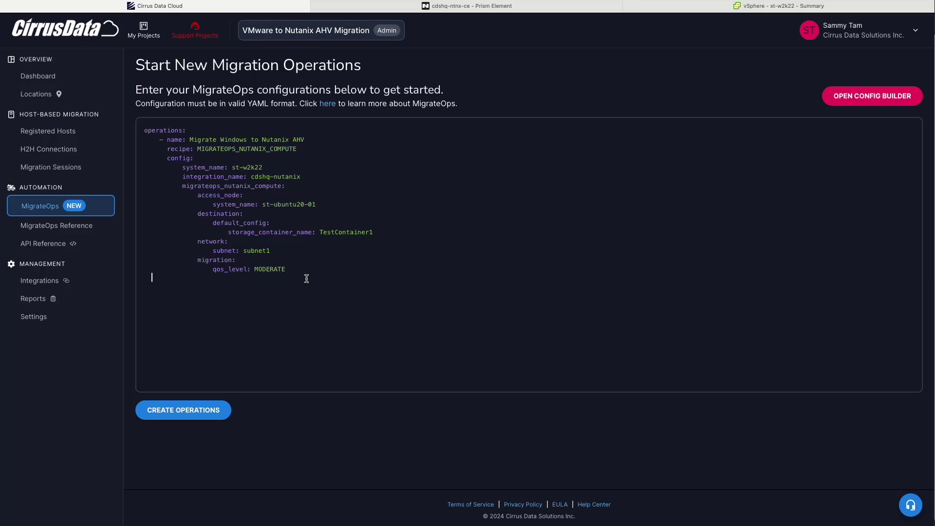
{"action": "left_click", "coordinate": [195, 414]}
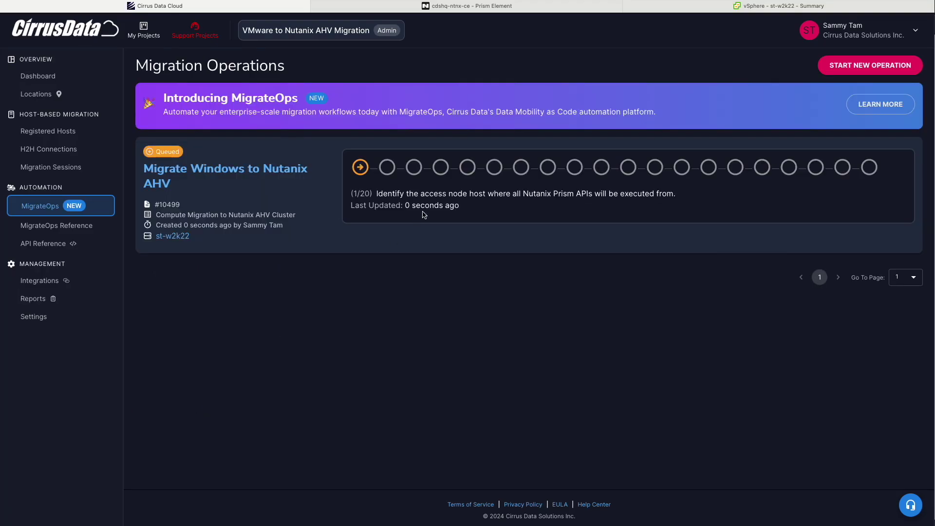
Open the Migrate Windows to Nutanix AHV operation and examine the Identify Access Node and Prepare AHV Cluster for Migration task logs
{"action": "left_click", "coordinate": [230, 182]}
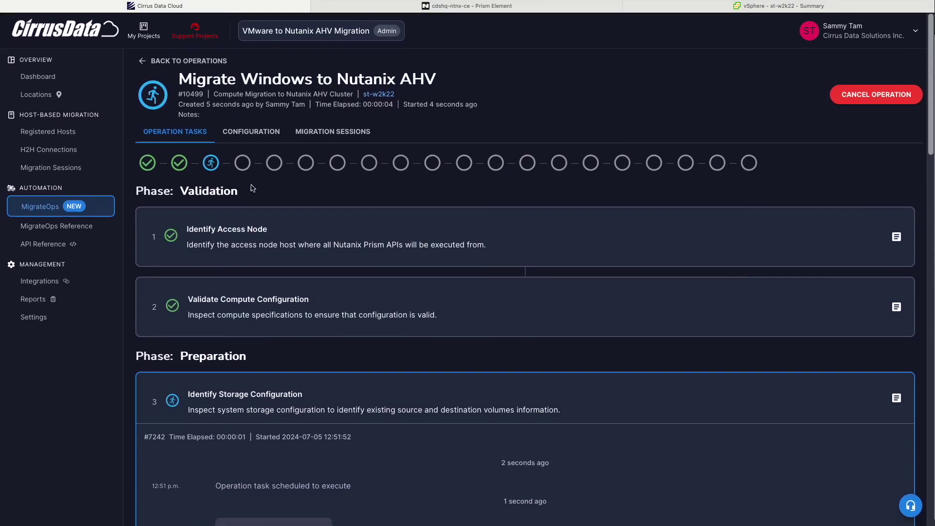
{"action": "left_click", "coordinate": [263, 239]}
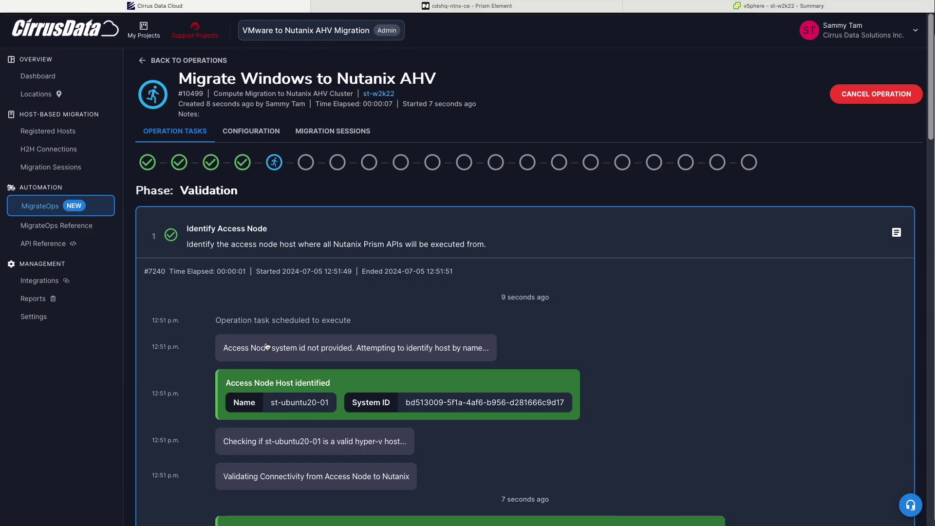
{"action": "scroll", "coordinate": [267, 346], "scroll_direction": "down", "scroll_amount": 5}
{"action": "scroll", "coordinate": [297, 319], "scroll_direction": "down", "scroll_amount": 4}
{"action": "left_click", "coordinate": [296, 355]}
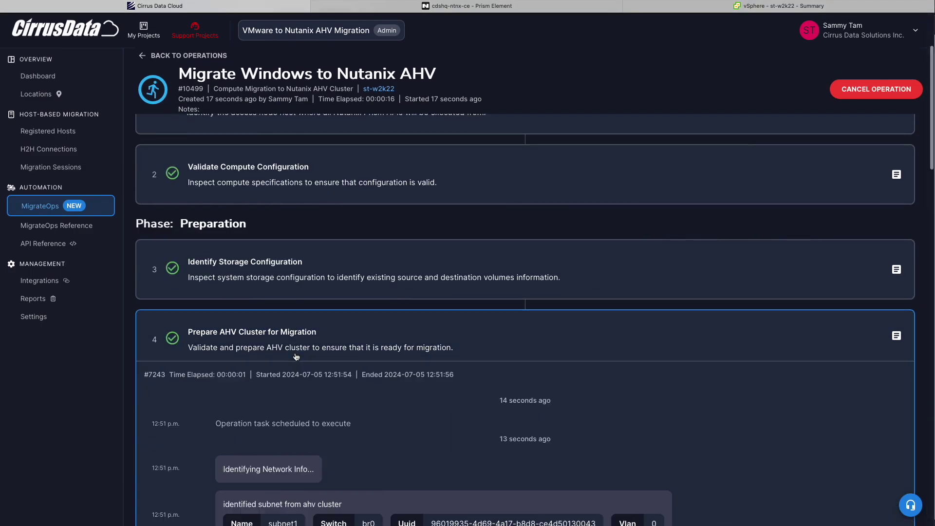
{"action": "scroll", "coordinate": [296, 357], "scroll_direction": "down", "scroll_amount": 5}
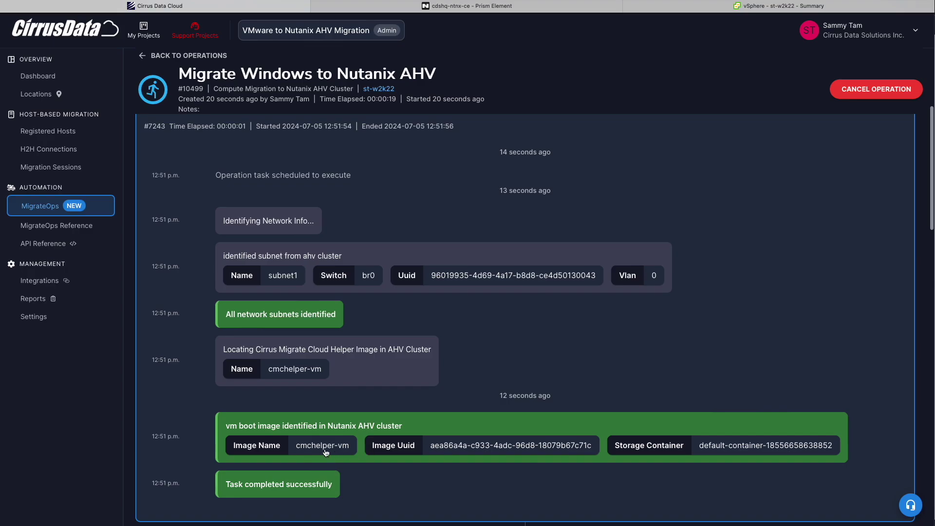
Check the VM table in Nutanix Prism Element for the migration VM, and review the operation's task progress in Cirrus Data Cloud
{"action": "key", "text": "ctrl+Tab"}
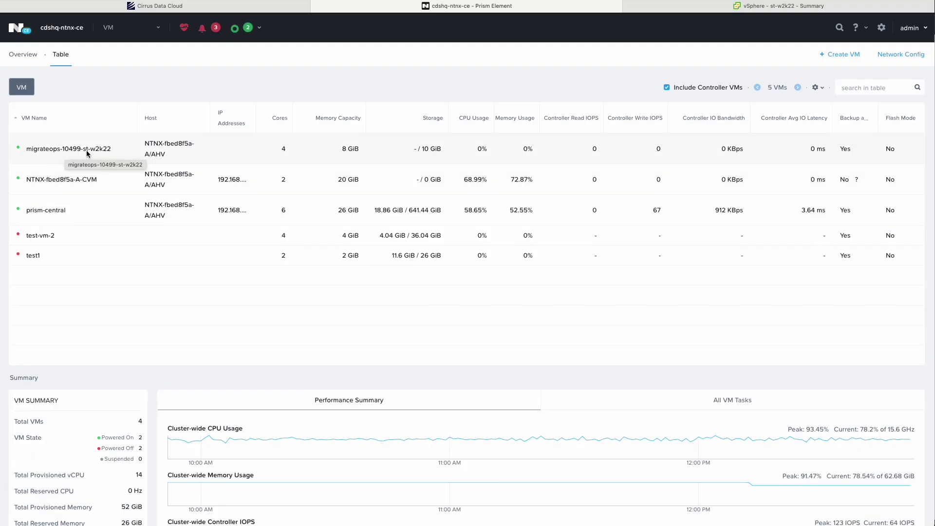
{"action": "left_click", "coordinate": [198, 11]}
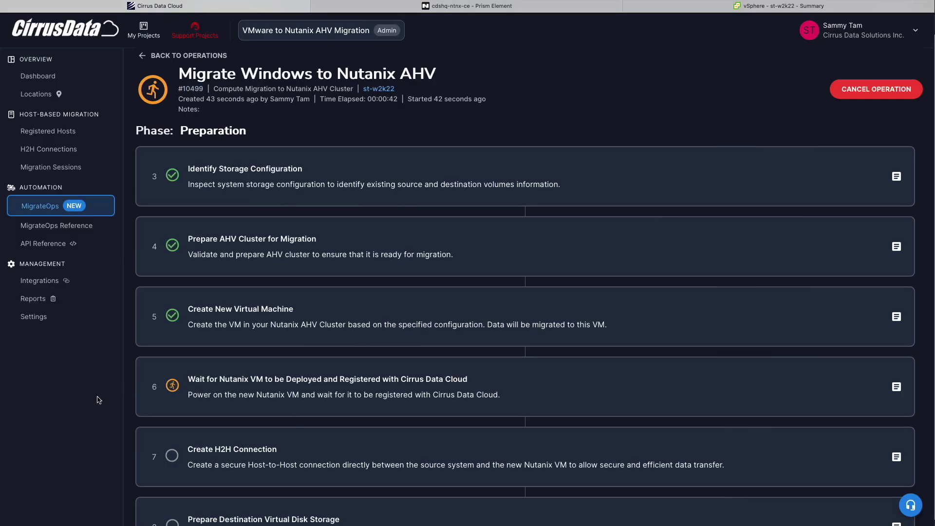
{"action": "scroll", "coordinate": [161, 399], "scroll_direction": "down", "scroll_amount": 1}
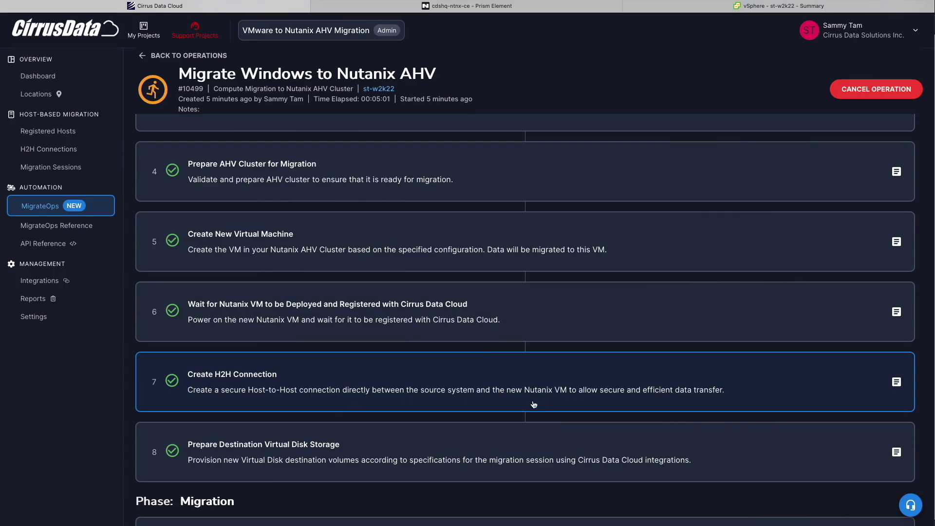
{"action": "scroll", "coordinate": [526, 438], "scroll_direction": "down", "scroll_amount": 1}
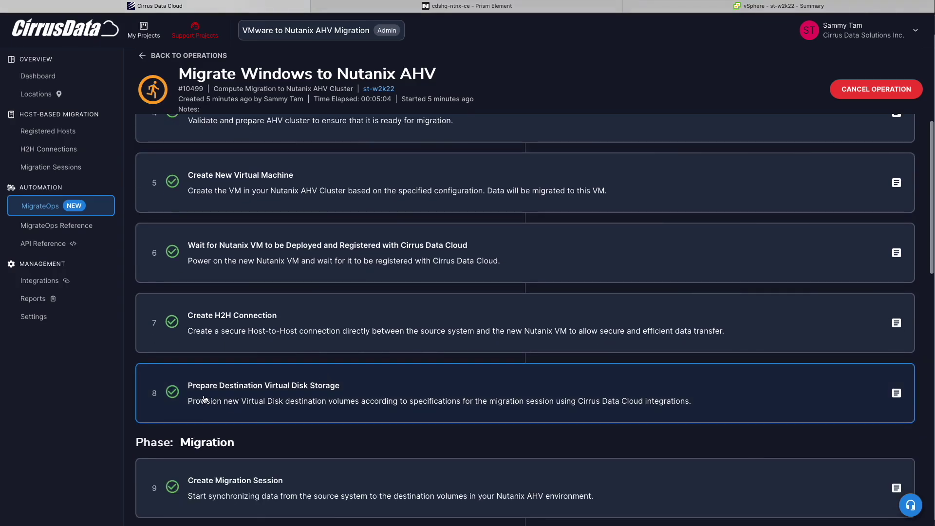
{"action": "scroll", "coordinate": [280, 405], "scroll_direction": "down", "scroll_amount": 3}
{"action": "scroll", "coordinate": [302, 211], "scroll_direction": "up", "scroll_amount": 5}
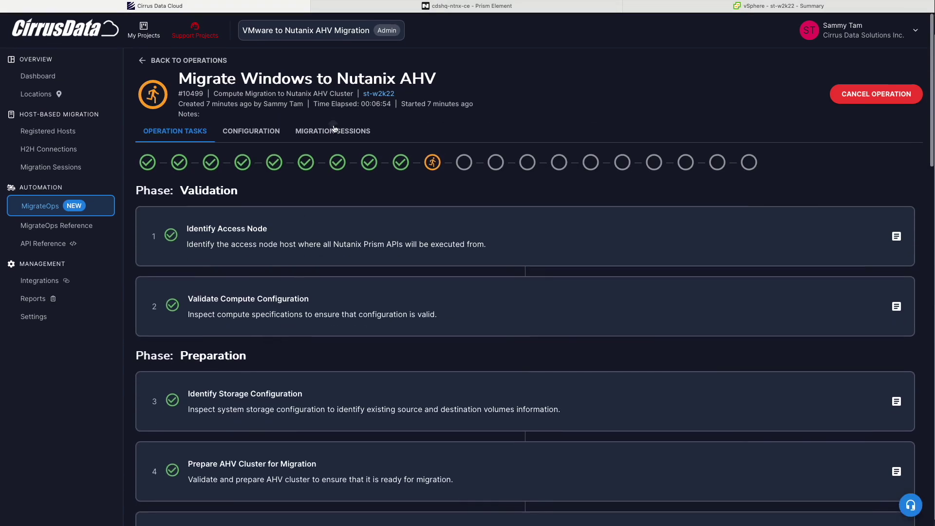
Open the operation's migration session and examine the synchronization progress of its volumes
{"action": "left_click", "coordinate": [326, 130]}
{"action": "left_click", "coordinate": [154, 210]}
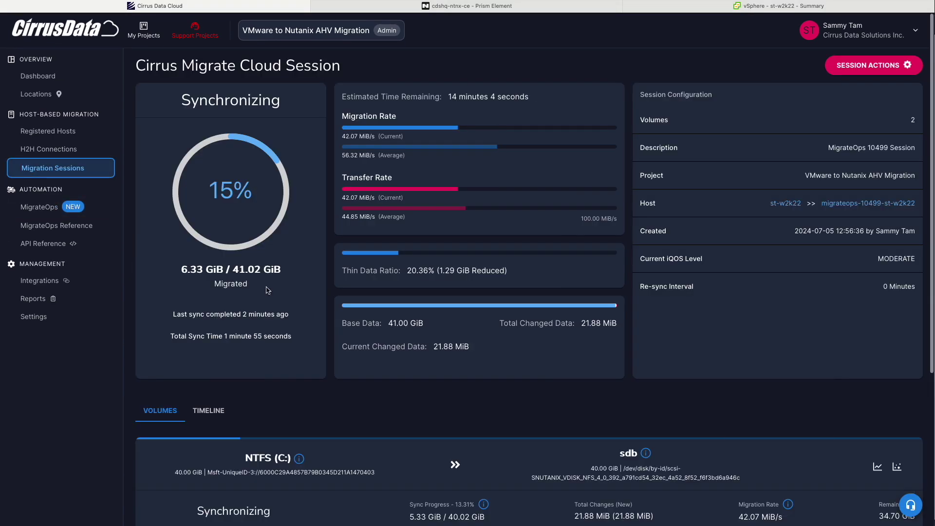
{"action": "scroll", "coordinate": [233, 400], "scroll_direction": "down", "scroll_amount": 3}
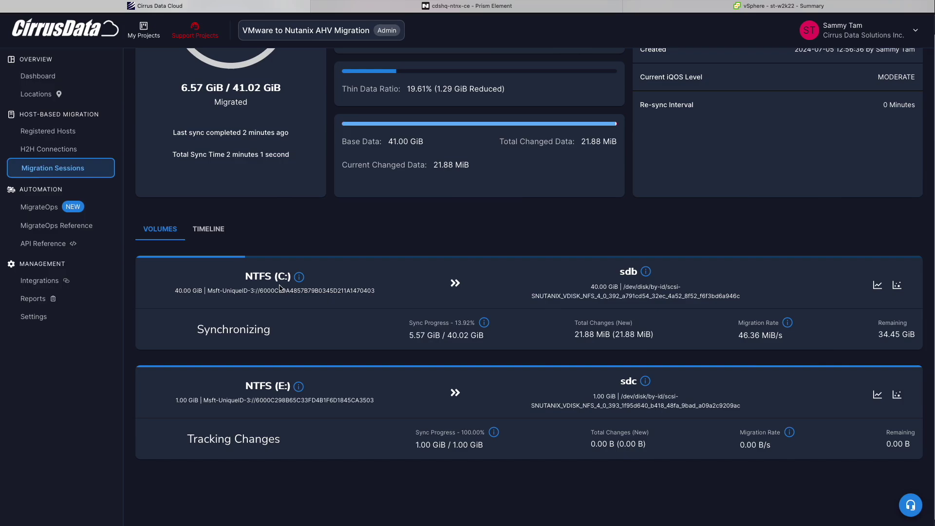
{"action": "scroll", "coordinate": [891, 272], "scroll_direction": "down", "scroll_amount": 1}
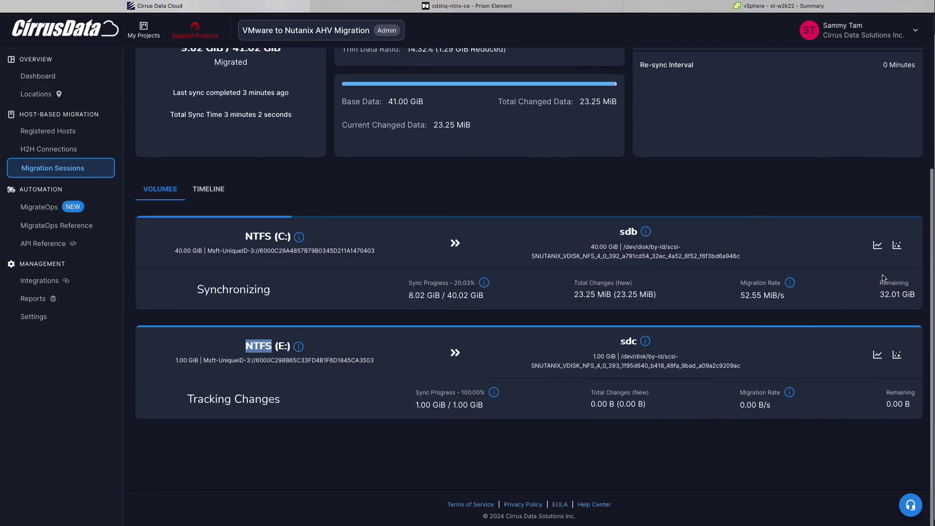
Examine the iQoS charts of the NTFS (C:) volume and check the recent tasks in Nutanix Prism Element
{"action": "left_click", "coordinate": [897, 245]}
{"action": "mouse_move", "coordinate": [502, 283]}
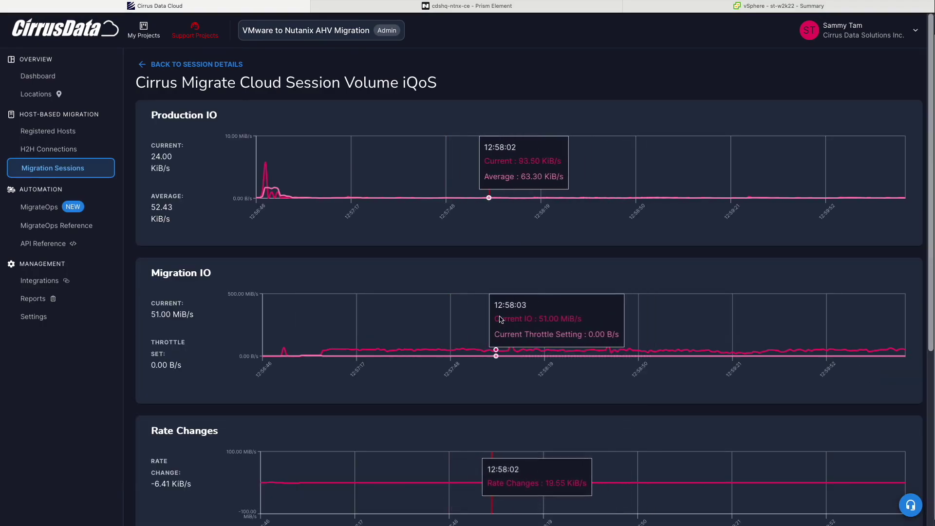
{"action": "left_click", "coordinate": [196, 63]}
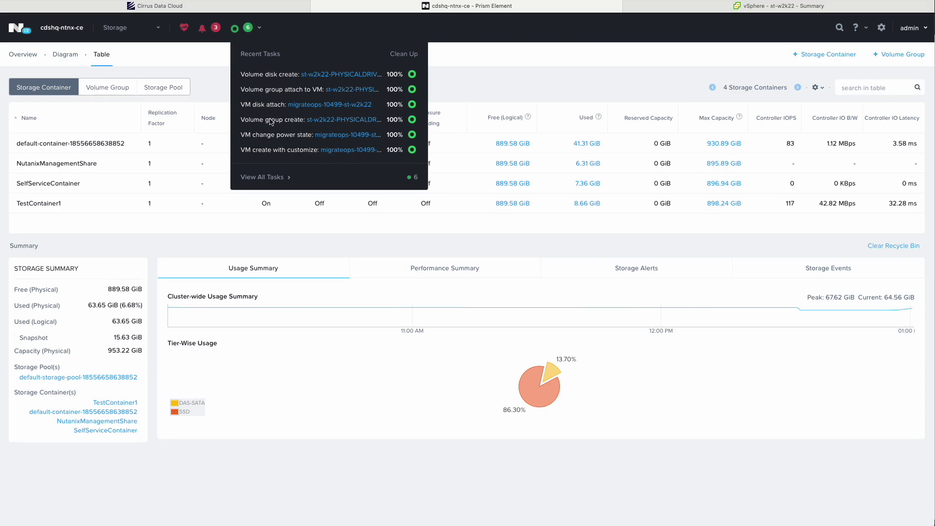
{"action": "left_click", "coordinate": [213, 238]}
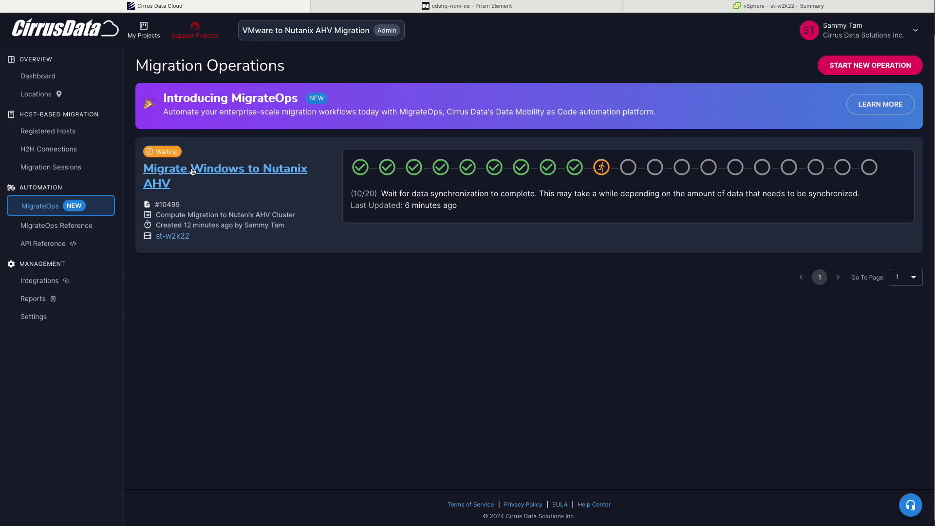
Open the Migrate Windows to Nutanix AHV operation and approve its Final Data Synchronization and Trigger Cutover task
{"action": "left_click", "coordinate": [192, 170]}
{"action": "scroll", "coordinate": [333, 298], "scroll_direction": "down", "scroll_amount": 15}
{"action": "left_click", "coordinate": [369, 229]}
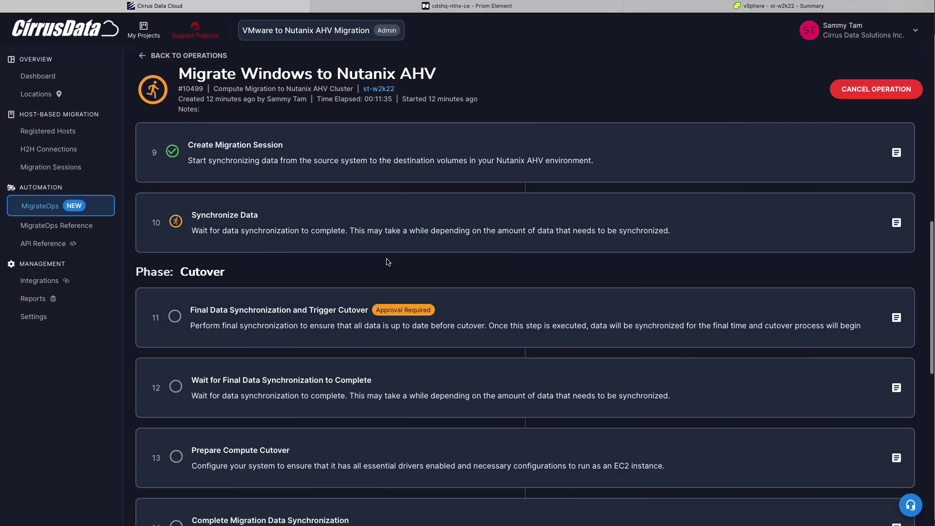
{"action": "scroll", "coordinate": [388, 262], "scroll_direction": "up", "scroll_amount": 2}
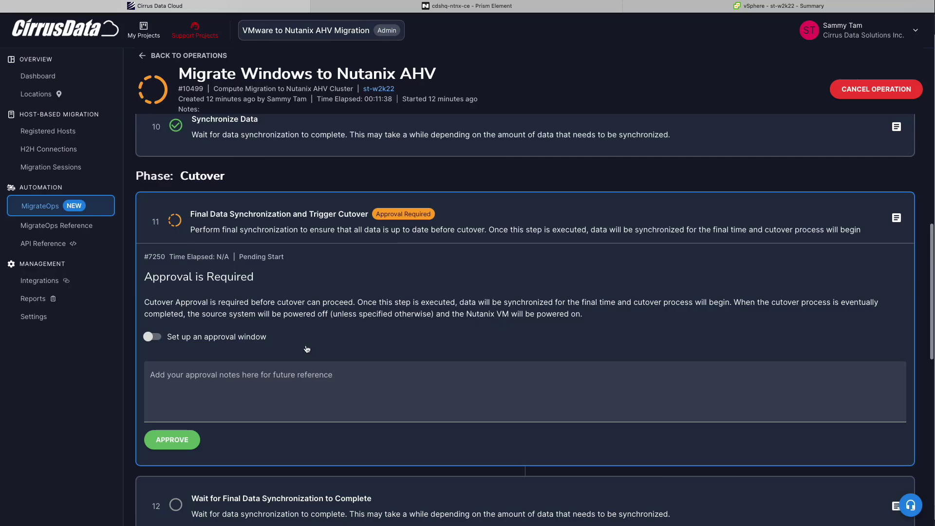
{"action": "left_click", "coordinate": [180, 444]}
{"action": "left_click", "coordinate": [597, 304]}
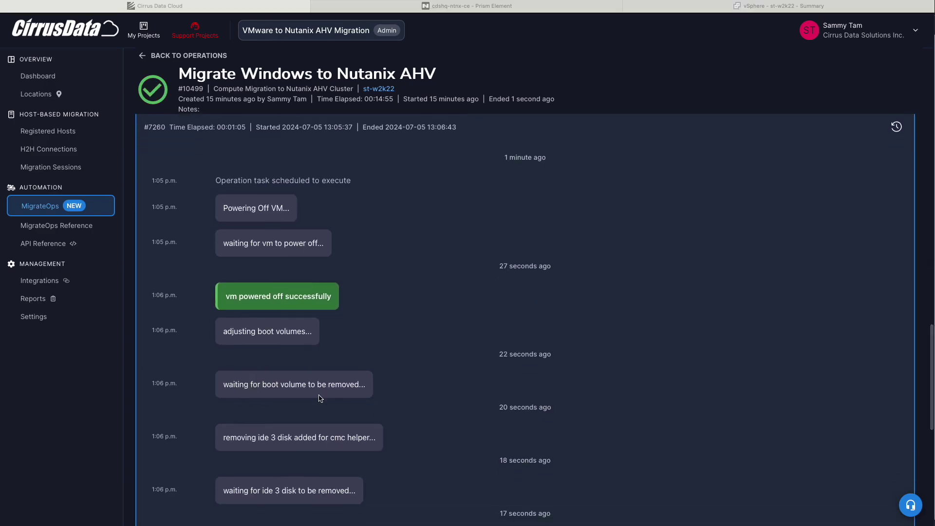
Review the Reconfigure Virtual Machine task log and the Post-Migration Operations task of the operation
{"action": "scroll", "coordinate": [321, 398], "scroll_direction": "down", "scroll_amount": 7}
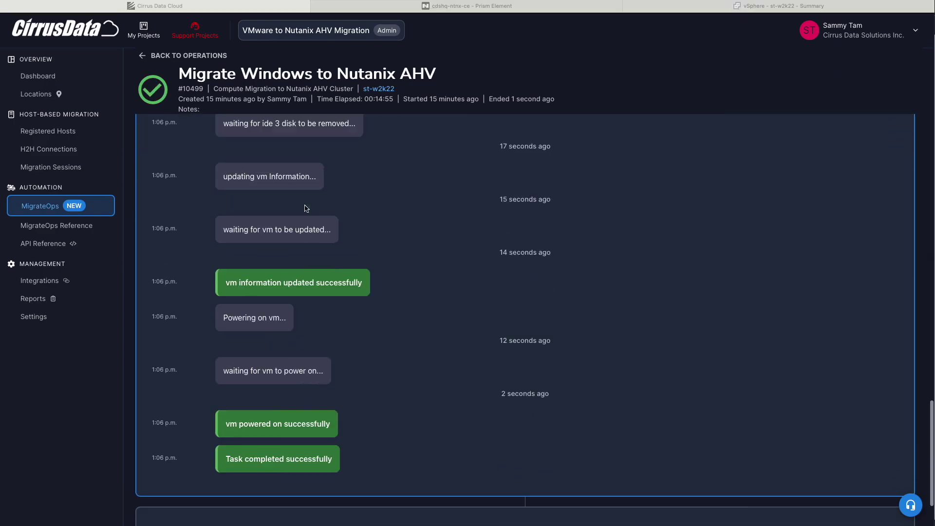
{"action": "scroll", "coordinate": [304, 439], "scroll_direction": "down", "scroll_amount": 2}
{"action": "scroll", "coordinate": [304, 440], "scroll_direction": "down", "scroll_amount": 1}
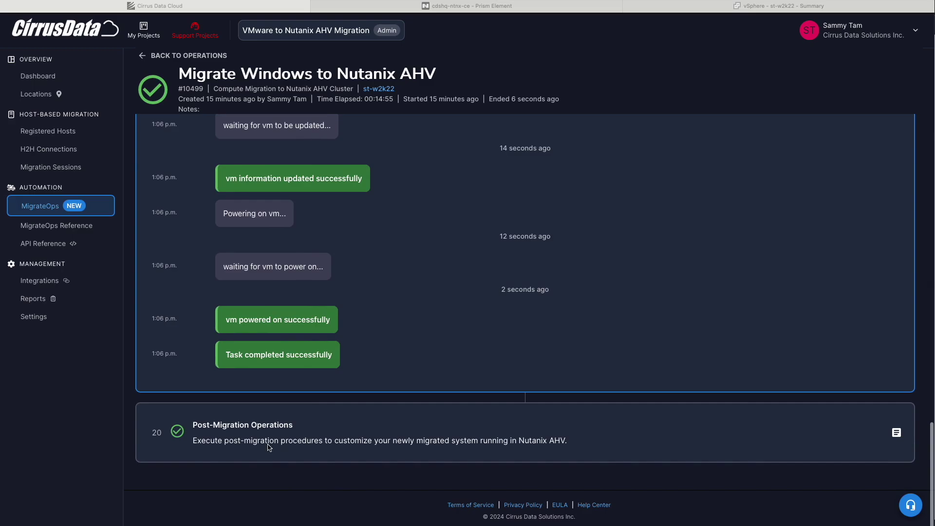
{"action": "left_click", "coordinate": [267, 443]}
{"action": "left_click", "coordinate": [268, 445]}
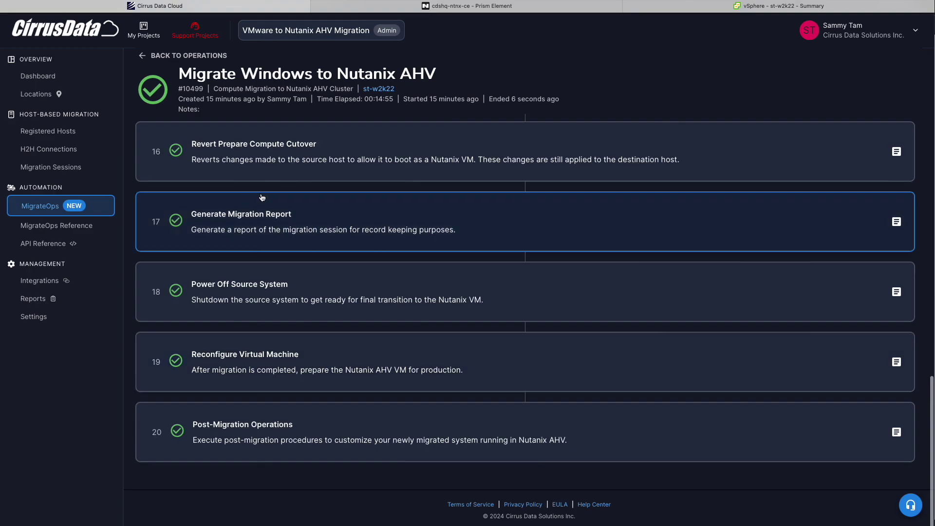
Check the Generate Migration Report task, and open the st-w2k22 migration session report to read its environment details
{"action": "left_click", "coordinate": [262, 197]}
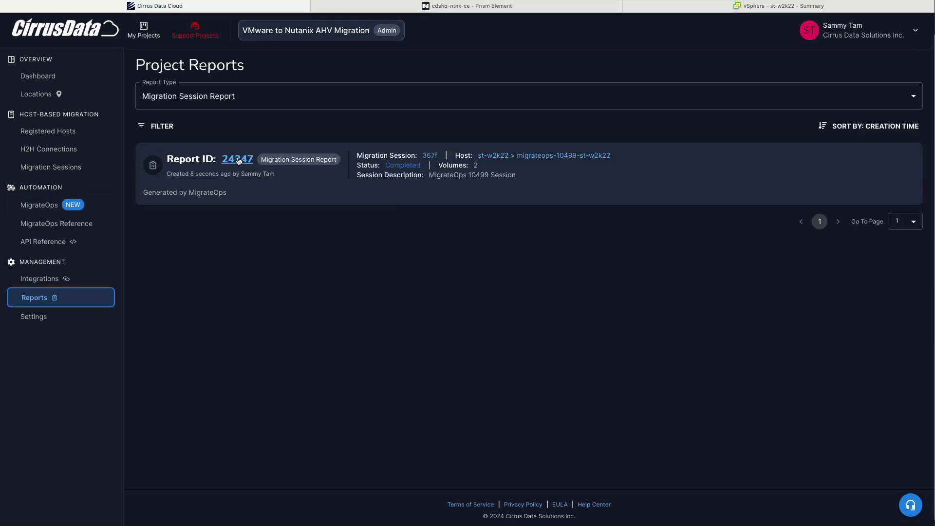
{"action": "left_click", "coordinate": [238, 160]}
{"action": "left_click_drag", "start_coordinate": [476, 202], "coordinate": [559, 201]}
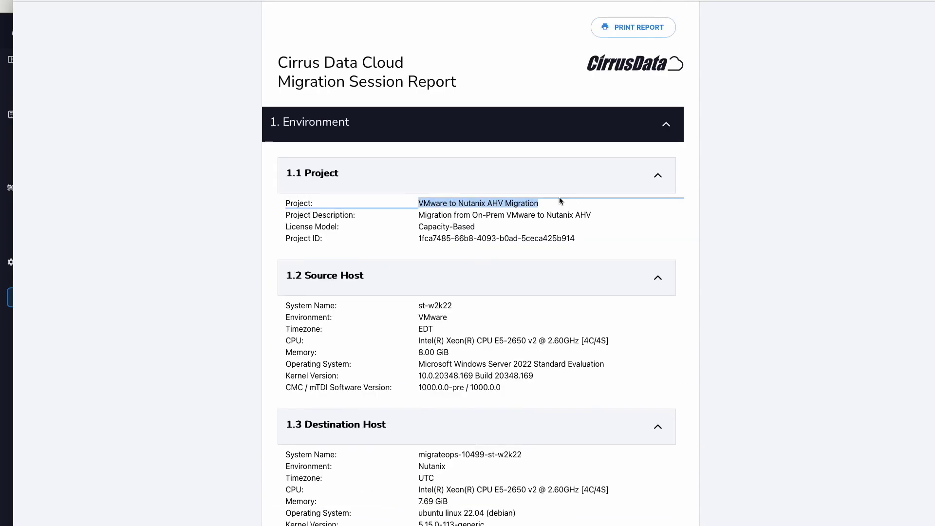
{"action": "scroll", "coordinate": [559, 201], "scroll_direction": "down", "scroll_amount": 20}
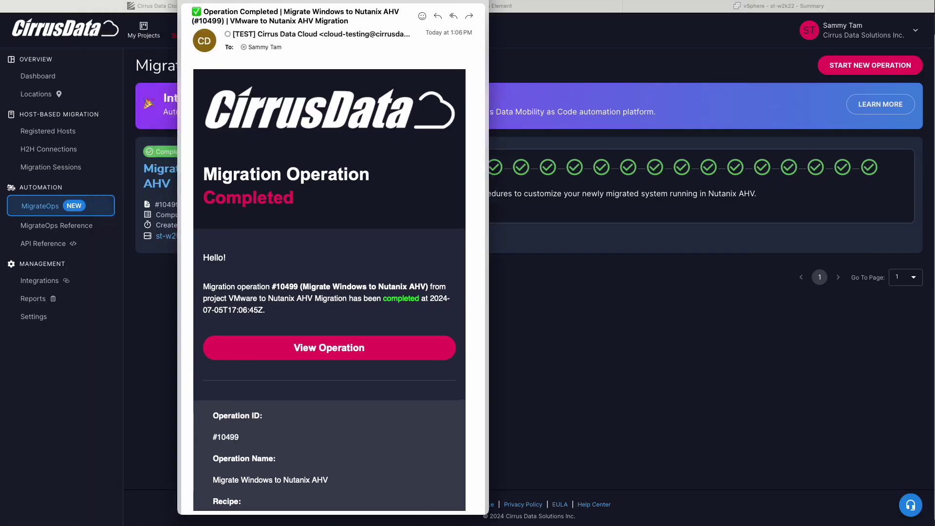
Read through the Operation Completed notification e-mail and close it
{"action": "scroll", "coordinate": [334, 236], "scroll_direction": "down", "scroll_amount": 10}
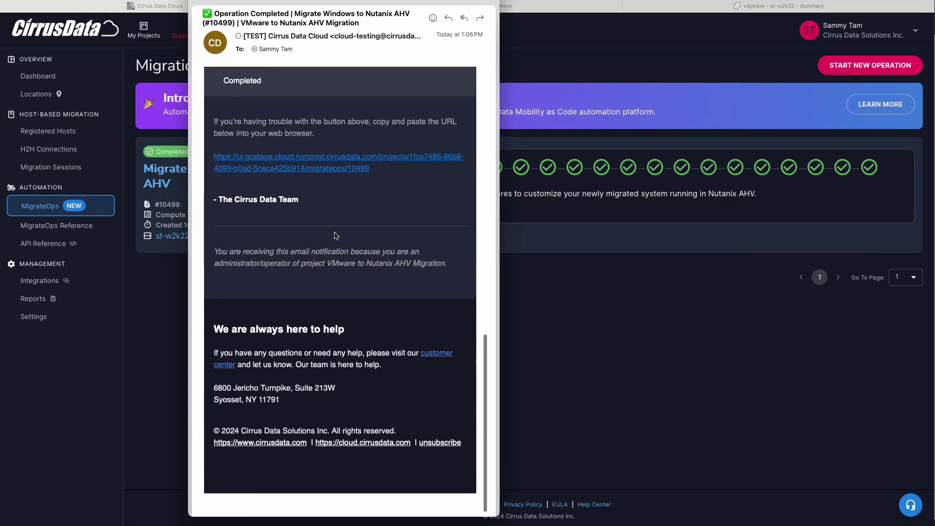
{"action": "scroll", "coordinate": [335, 236], "scroll_direction": "up", "scroll_amount": 10}
{"action": "key", "text": "super+w"}
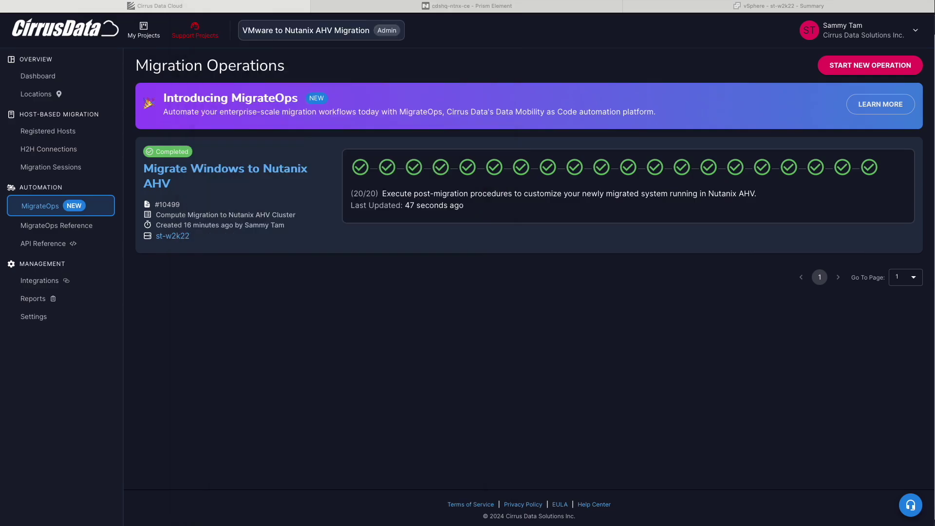
{"action": "left_click", "coordinate": [308, 255]}
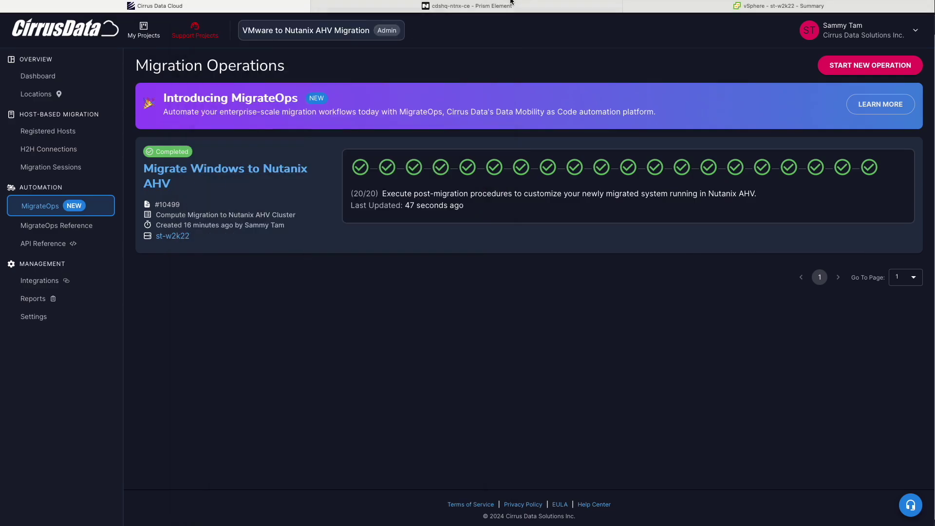
Check the st-w2k22 VM in Nutanix Prism Element and compare it with the source VM's summary in vSphere
{"action": "left_click", "coordinate": [500, 11]}
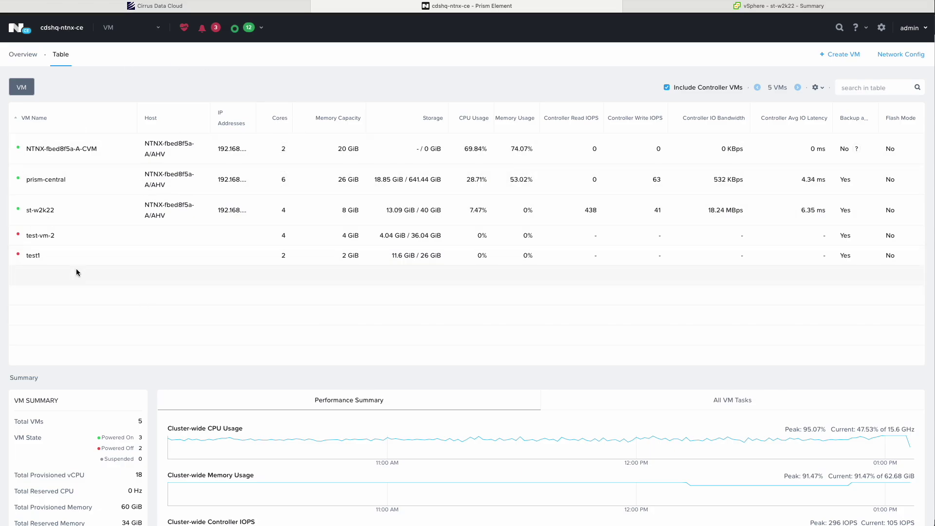
{"action": "left_click", "coordinate": [176, 223]}
{"action": "key", "text": "ctrl+Tab"}
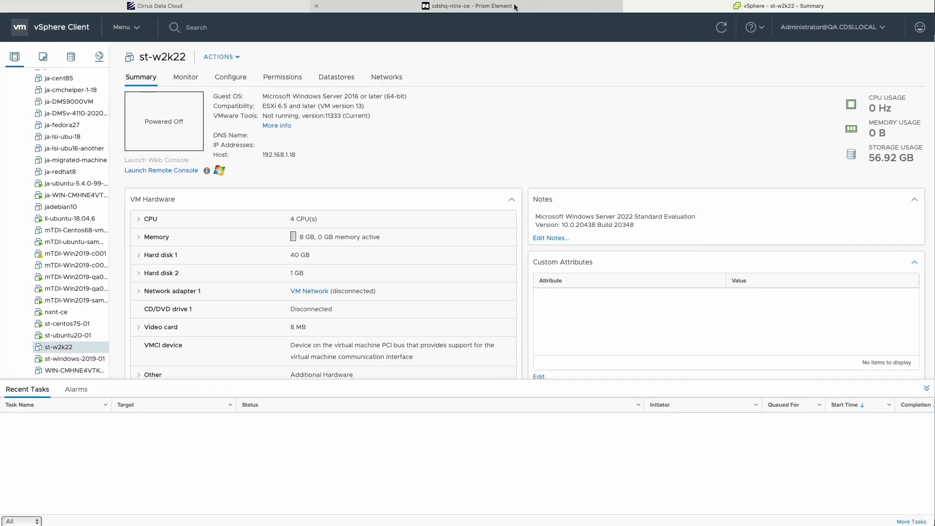
{"action": "left_click", "coordinate": [515, 7]}
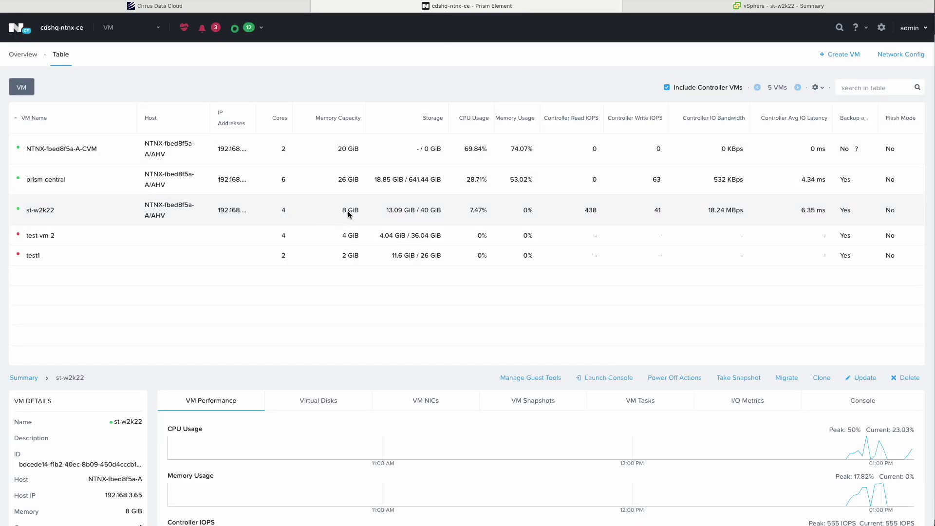
Launch the st-w2k22 console and check the system manufacturer and model in Windows System Information
{"action": "left_click", "coordinate": [608, 377]}
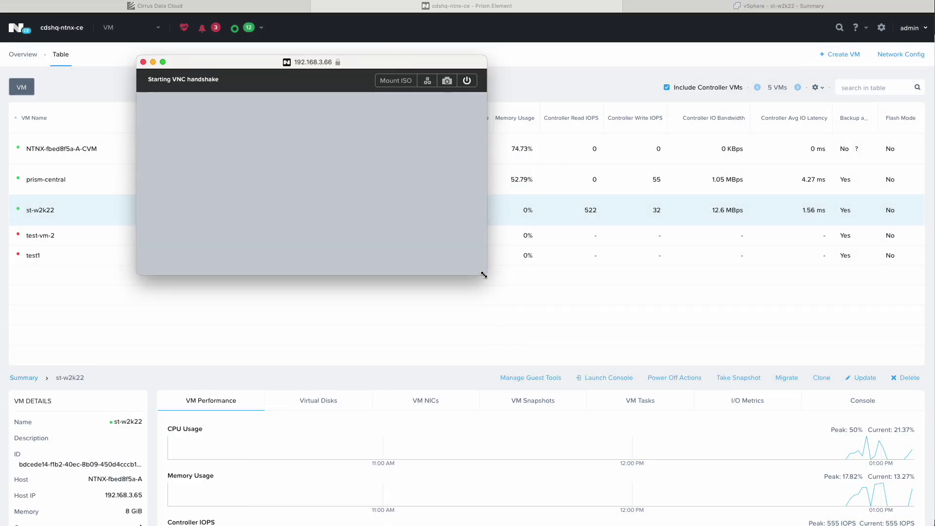
{"action": "type", "text": "s"}
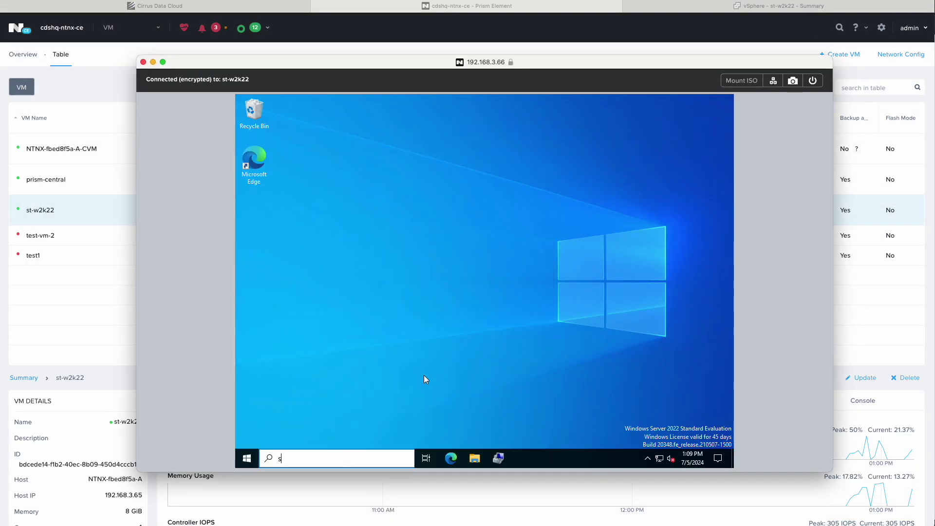
{"action": "type", "text": "ystem information"}
{"action": "left_click", "coordinate": [346, 193]}
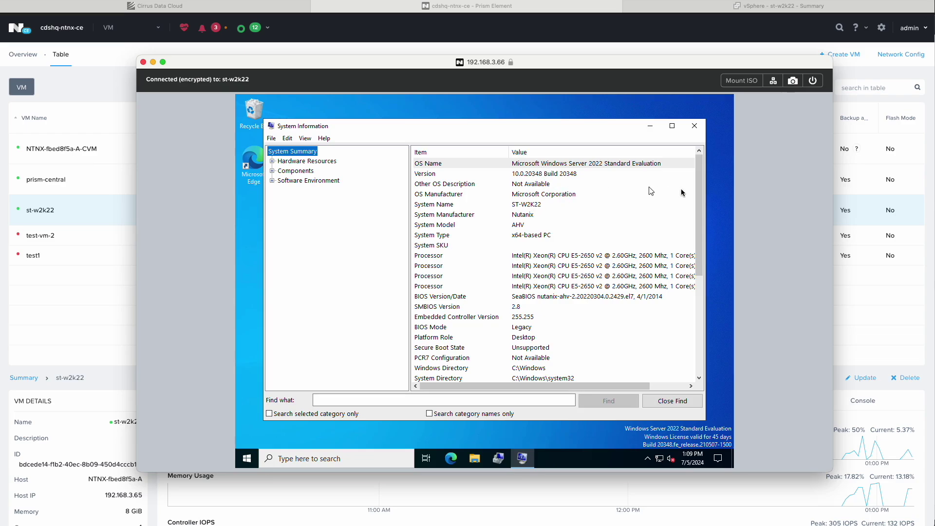
{"action": "left_click", "coordinate": [574, 214]}
{"action": "left_click", "coordinate": [574, 226]}
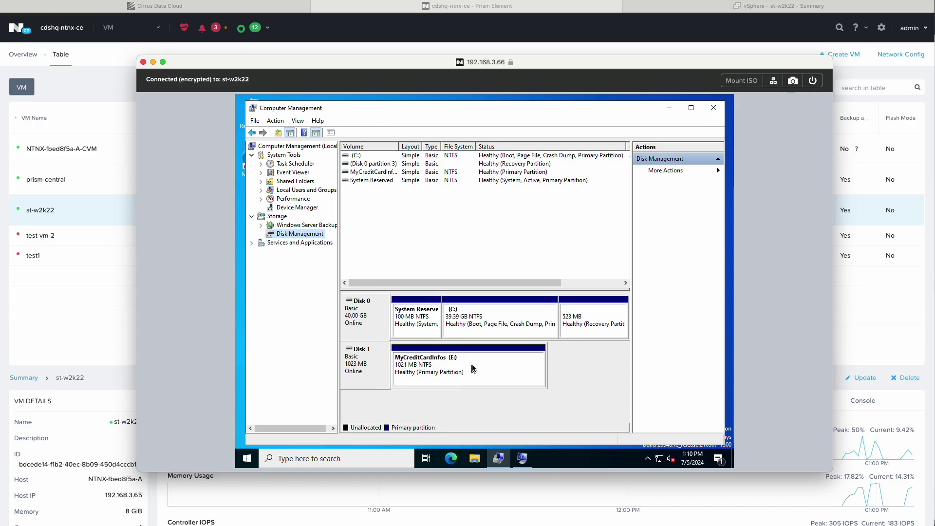
Inspect Disk 1 in the migrated VM's Disk Management and the storage controllers in its Device Manager
{"action": "right_click", "coordinate": [378, 356]}
{"action": "left_click", "coordinate": [390, 332]}
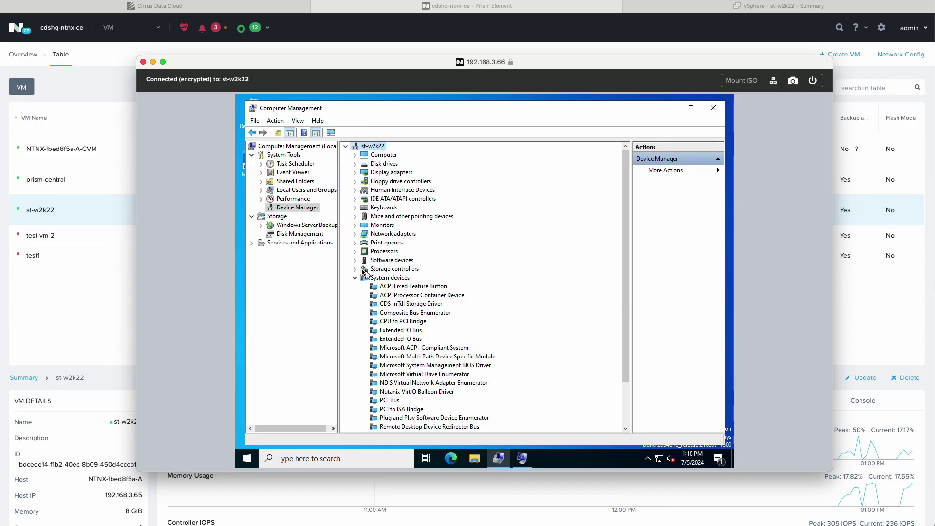
{"action": "left_click", "coordinate": [355, 269]}
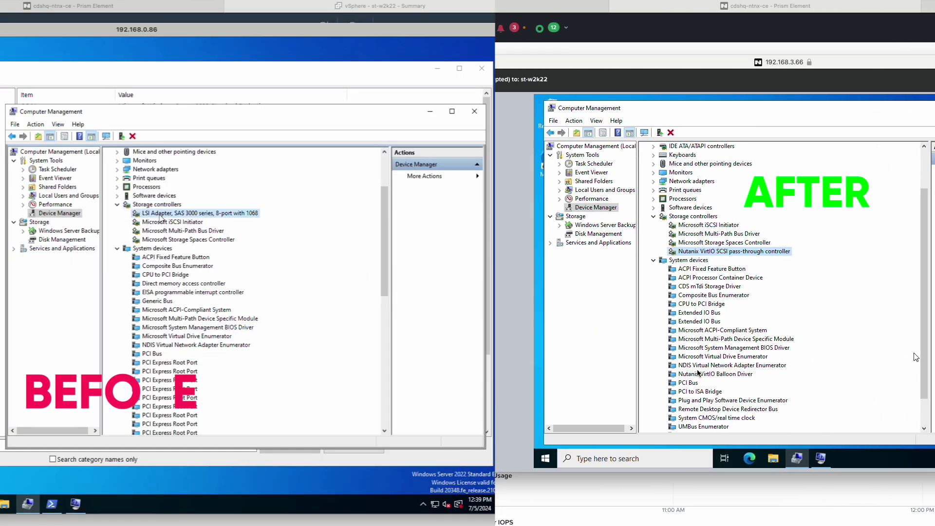
{"action": "left_click", "coordinate": [202, 231]}
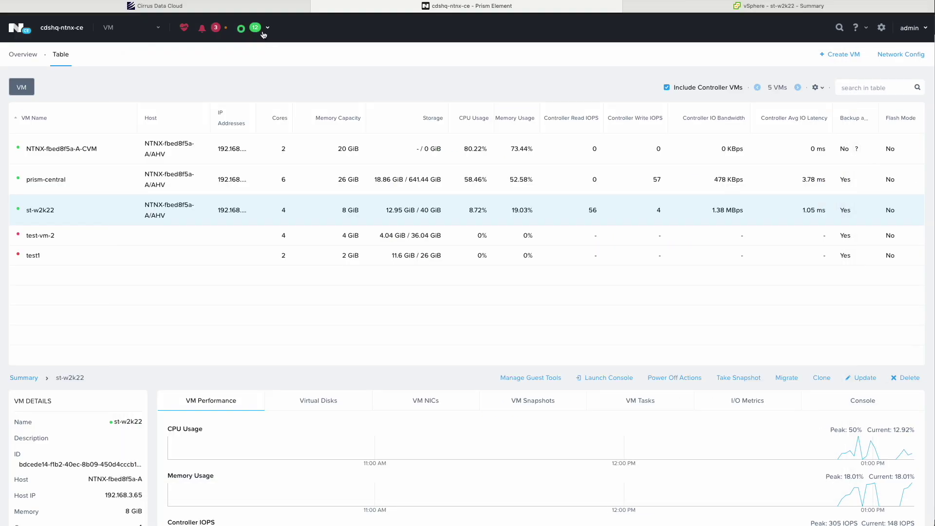
Review the recent tasks for st-w2k22 in Nutanix Prism Element
{"action": "left_click", "coordinate": [255, 28]}
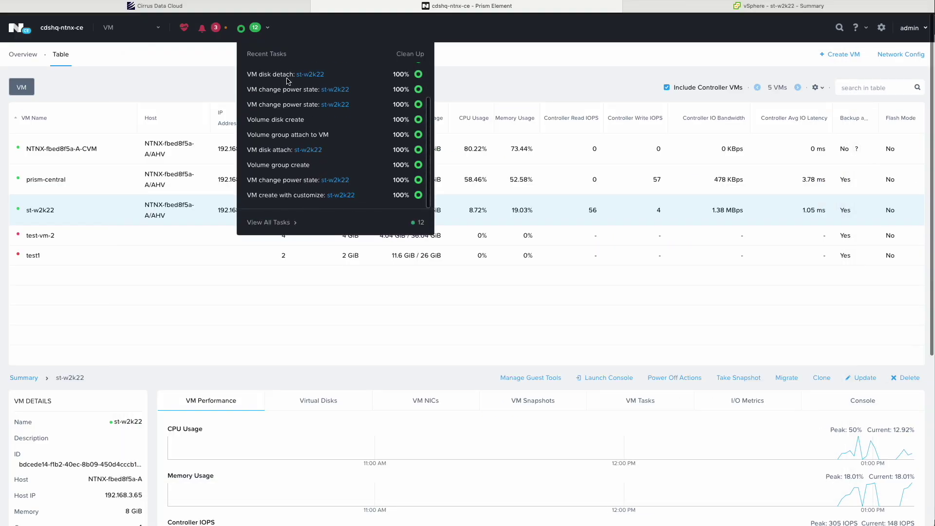
{"action": "scroll", "coordinate": [288, 81], "scroll_direction": "up", "scroll_amount": 1}
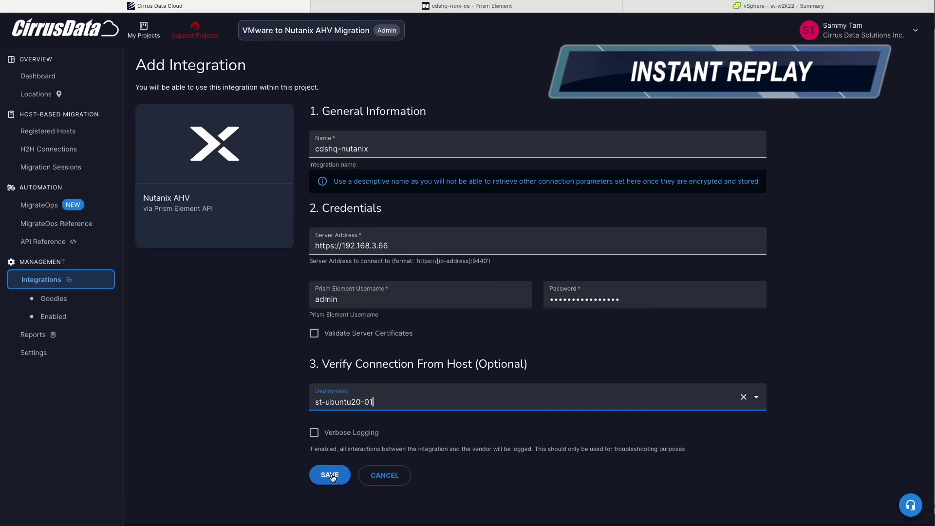
Save the cdshq-nutanix integration with connection verification from st-ubuntu20-01, and close the verification result
{"action": "left_click", "coordinate": [332, 473]}
{"action": "left_click_drag", "start_coordinate": [378, 271], "coordinate": [428, 273]}
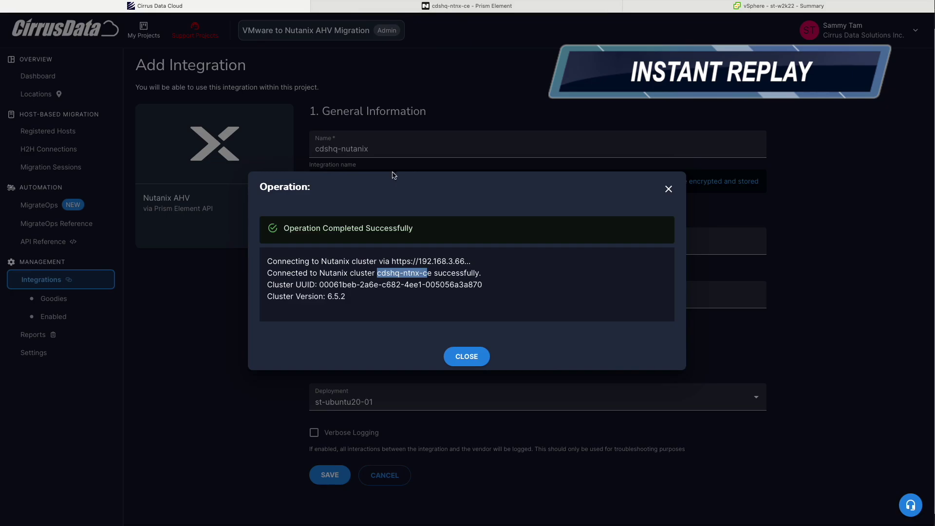
{"action": "left_click", "coordinate": [476, 356]}
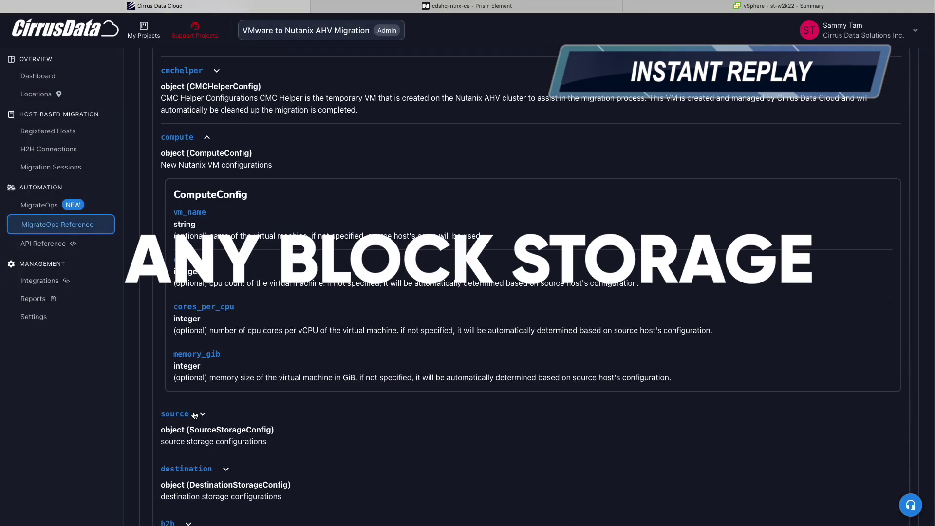
Examine the source storage configuration options in the MigrateOps Reference for Nutanix compute migration
{"action": "left_click", "coordinate": [194, 415]}
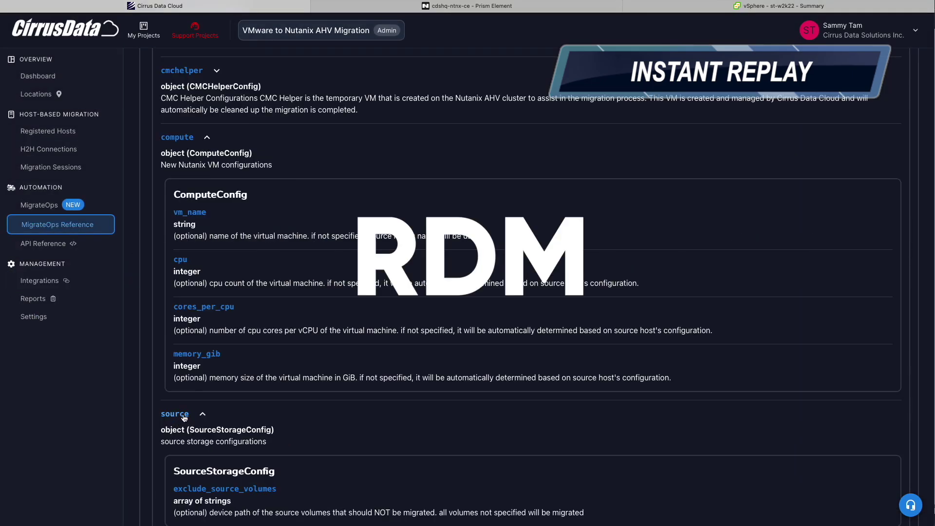
{"action": "scroll", "coordinate": [194, 422], "scroll_direction": "down", "scroll_amount": 5}
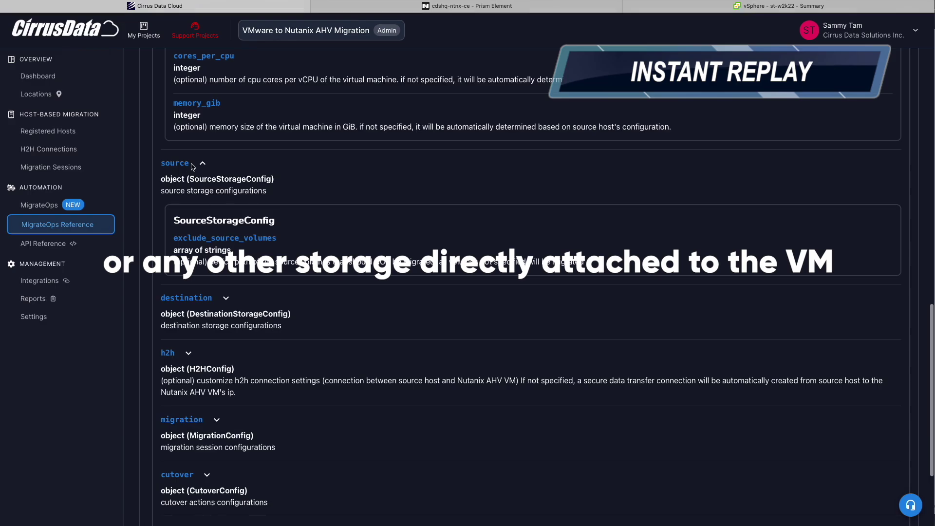
{"action": "left_click", "coordinate": [189, 166]}
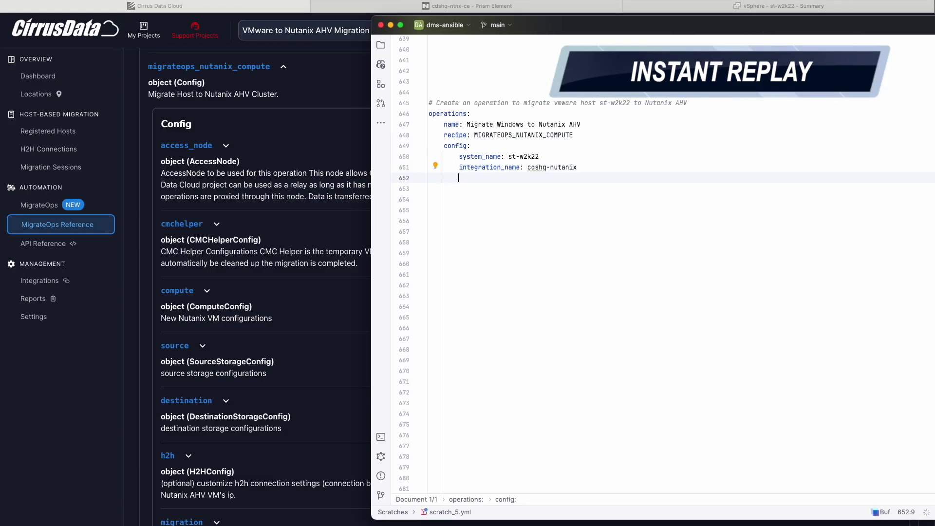
Add migrateops_nutanix_compute to the YAML with access node st-ubuntu20-01, storage container TestContainer1, network subnet1 and a migration qos_level, and select the operation block
{"action": "type", "text": "migrateops_nutanix_compute:"}
{"action": "key", "text": "Return"}
{"action": "type", "text": "access_node:"}
{"action": "key", "text": "Return"}
{"action": "type", "text": "system_name:"}
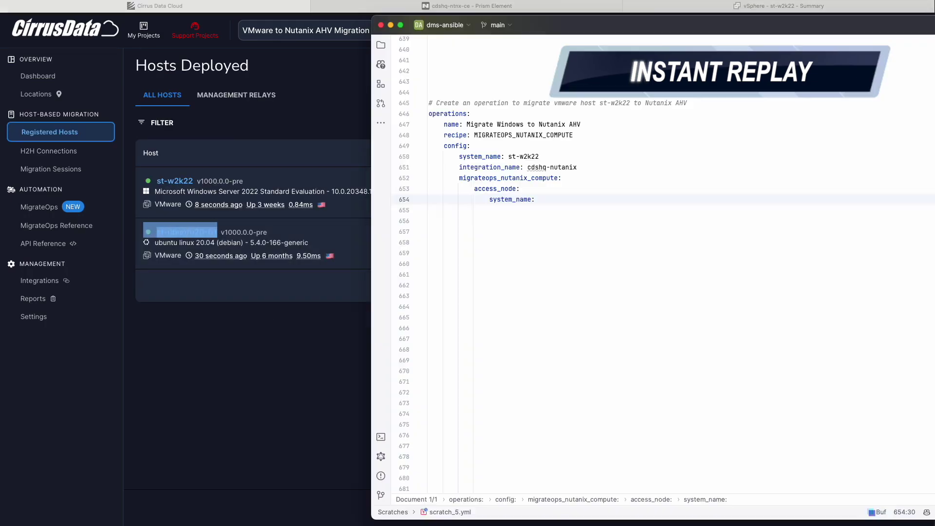
{"action": "type", "text": " st-ubuntu20-01             destination:                 default_config:                     storage_container_name: TestContainer1             network:                 subnet: subnet1             migration:                 qos_level: MODERATE"}
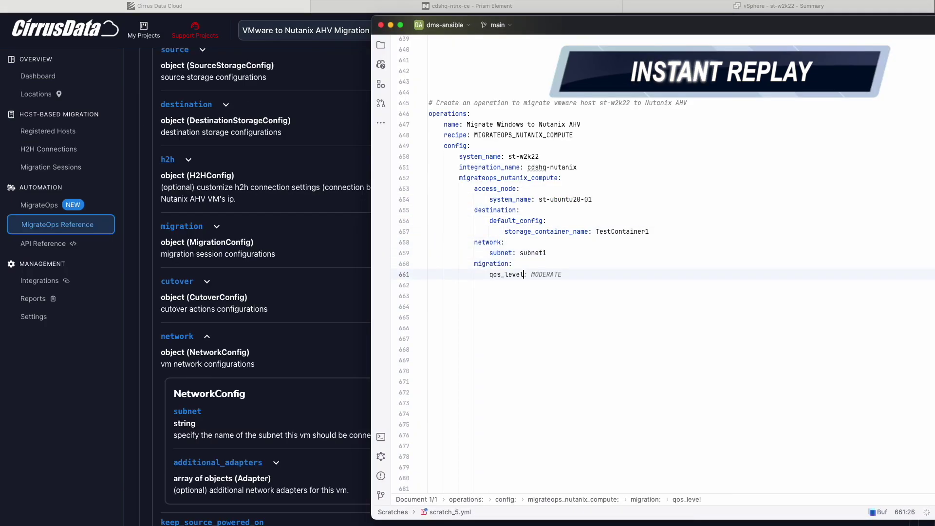
{"action": "left_click_drag", "start_coordinate": [474, 285], "coordinate": [403, 117]}
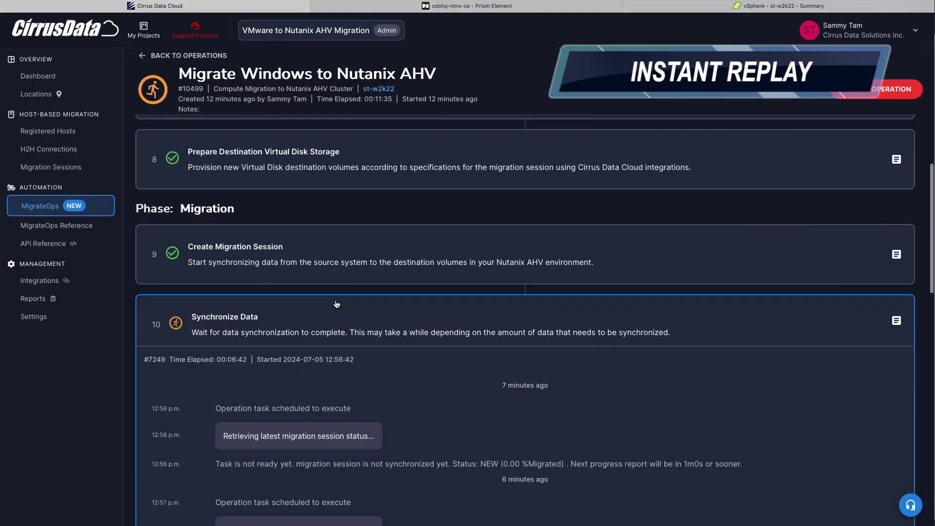
Review the operation's Synchronize Data progress and its VM reconfiguration log
{"action": "scroll", "coordinate": [519, 235], "scroll_direction": "down", "scroll_amount": 5}
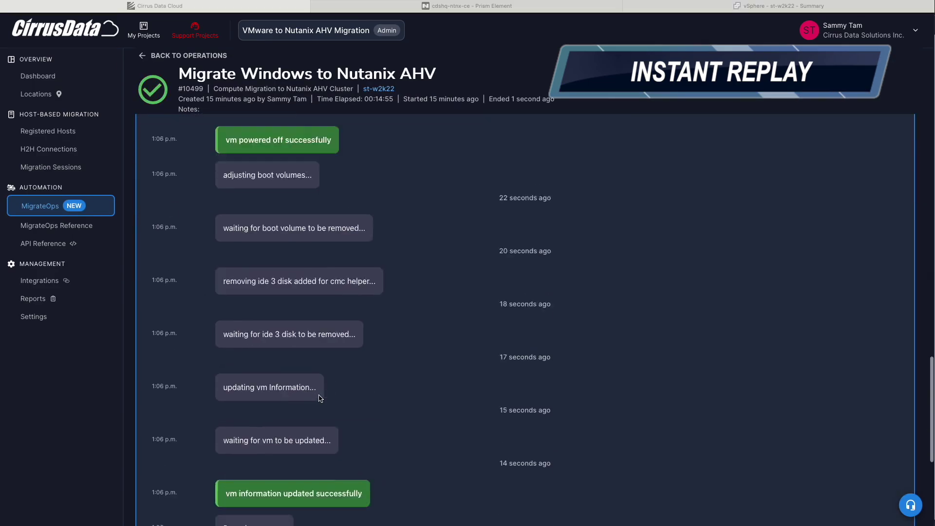
{"action": "scroll", "coordinate": [320, 398], "scroll_direction": "down", "scroll_amount": 10}
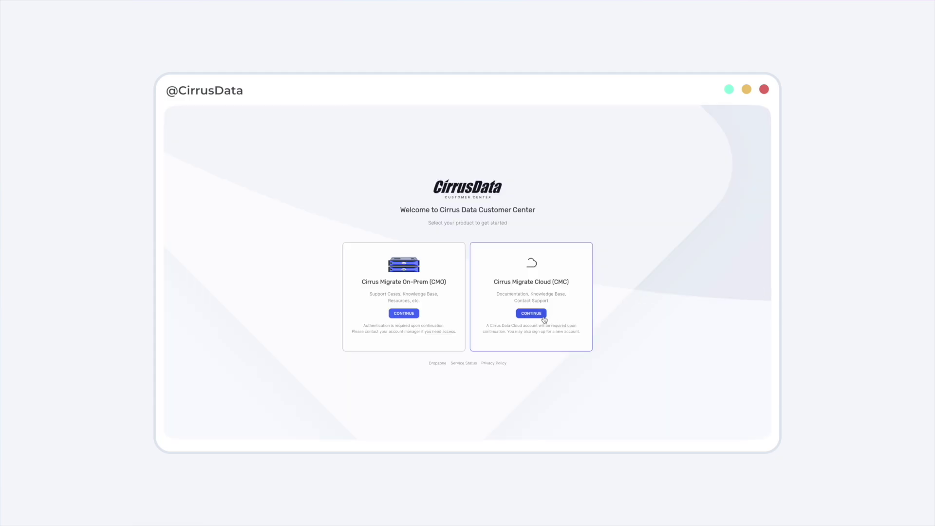
Open the Cirrus Migrate Cloud section of the Customer Center and read the About MigrateOps knowledge base article
{"action": "left_click", "coordinate": [543, 318]}
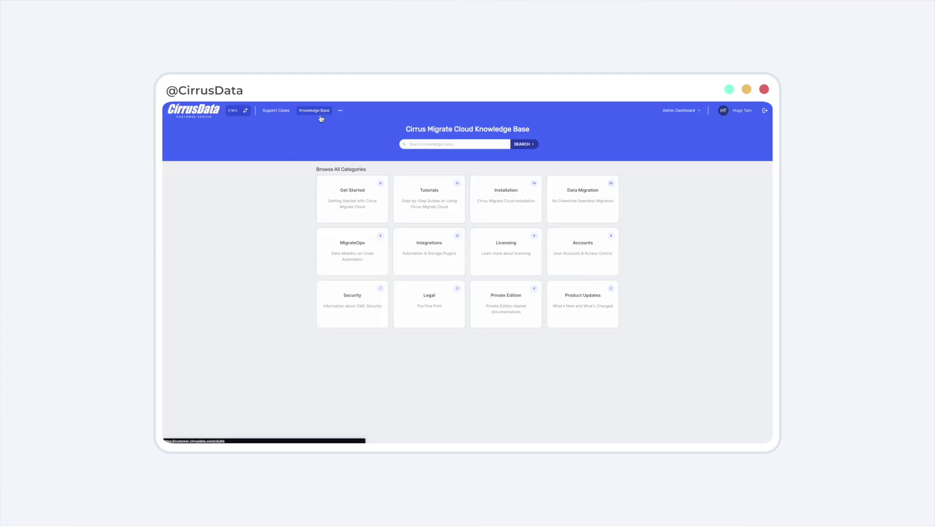
{"action": "left_click", "coordinate": [378, 255]}
{"action": "left_click", "coordinate": [332, 204]}
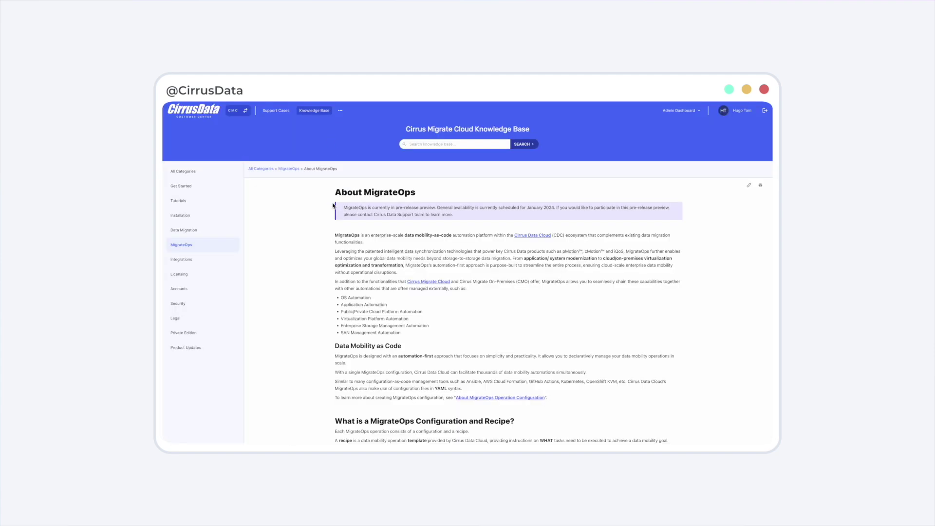
{"action": "scroll", "coordinate": [499, 313], "scroll_direction": "down", "scroll_amount": 10}
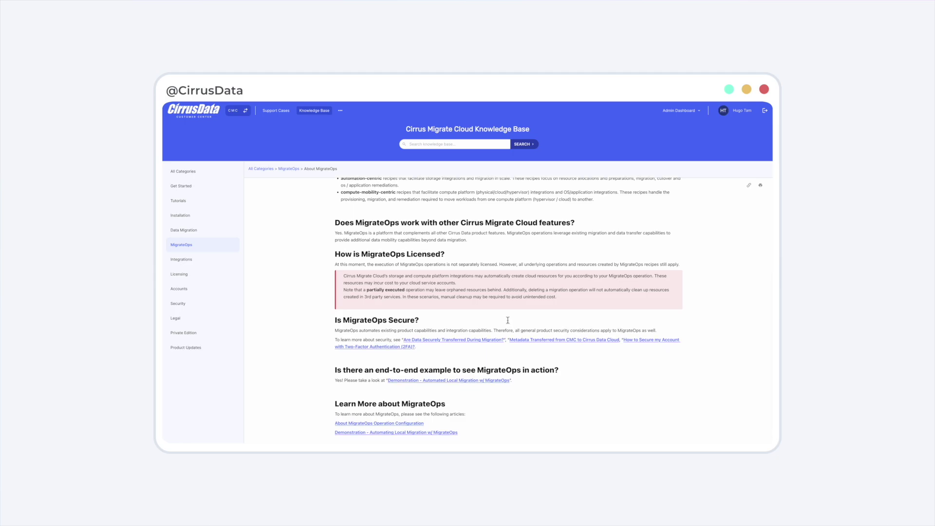